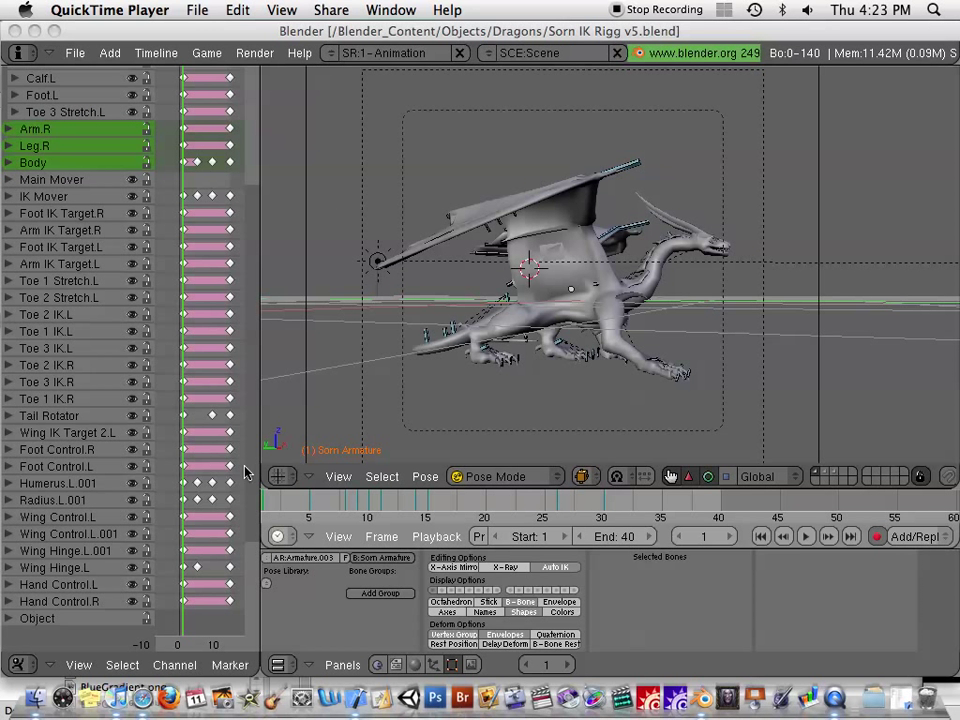
Step: Play the dragon's existing animation in the viewport and stop it on frame 1
left_click(307, 511)
left_click_drag(388, 508, 250, 503)
key("alt+a")
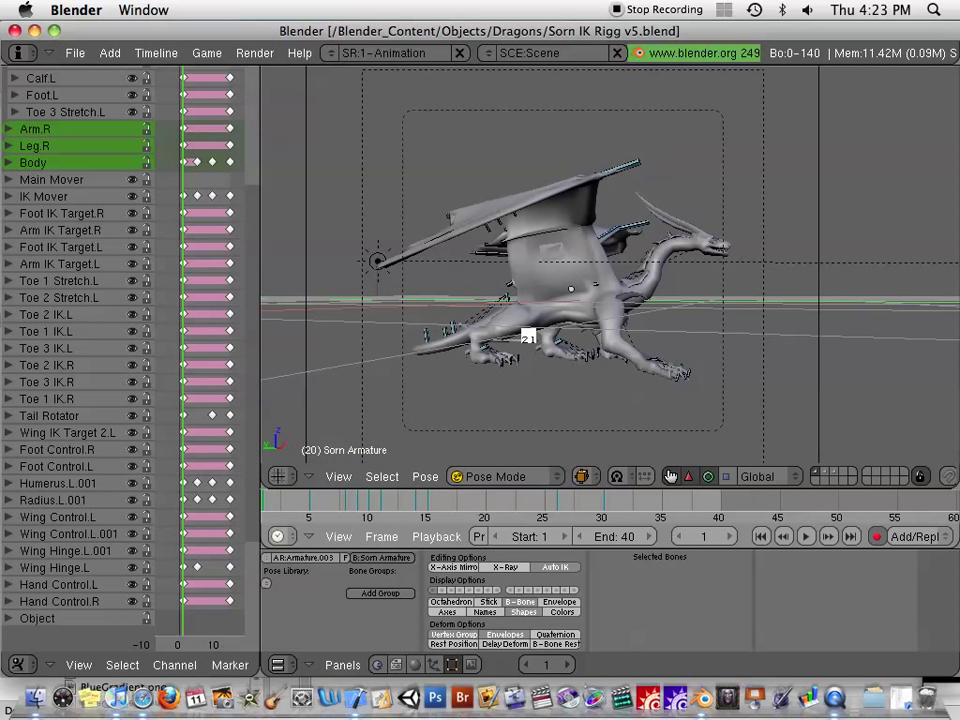
key("Escape")
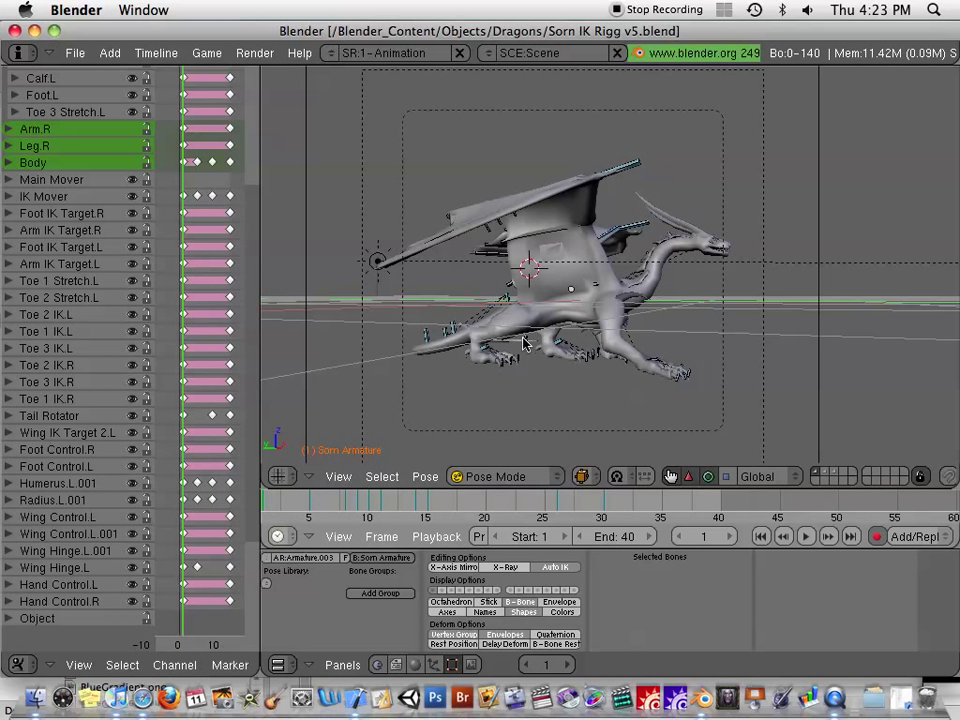
Step: Turn on X-Ray for the Sorn Armature and show the whole dragon in an orthographic side view
left_click(504, 567)
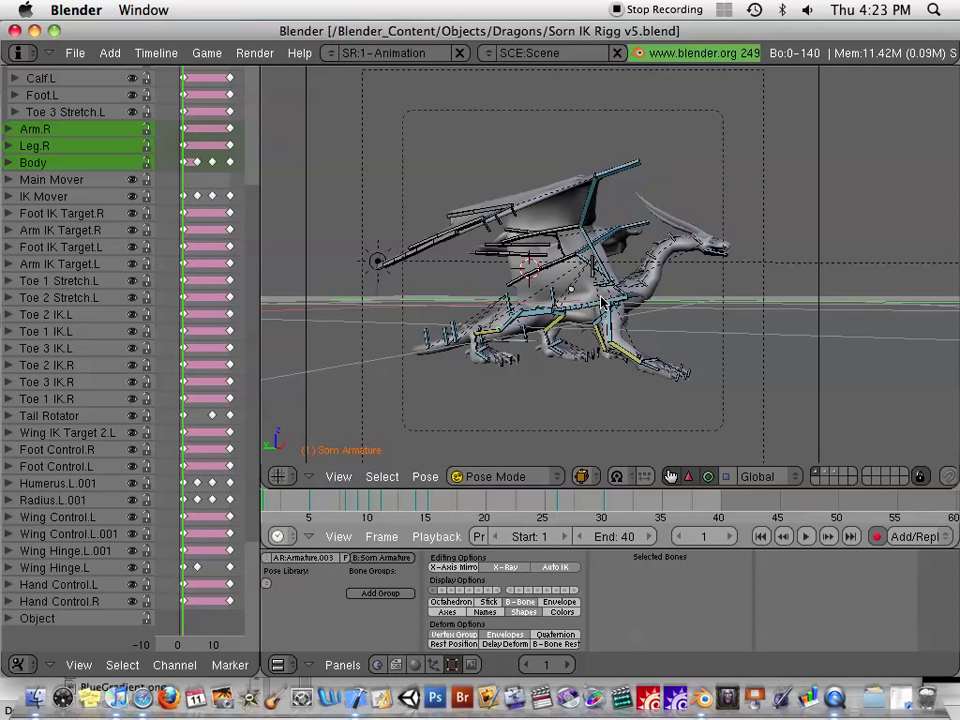
key("KP_3")
key("KP_5")
scroll(631, 291, "up", 8)
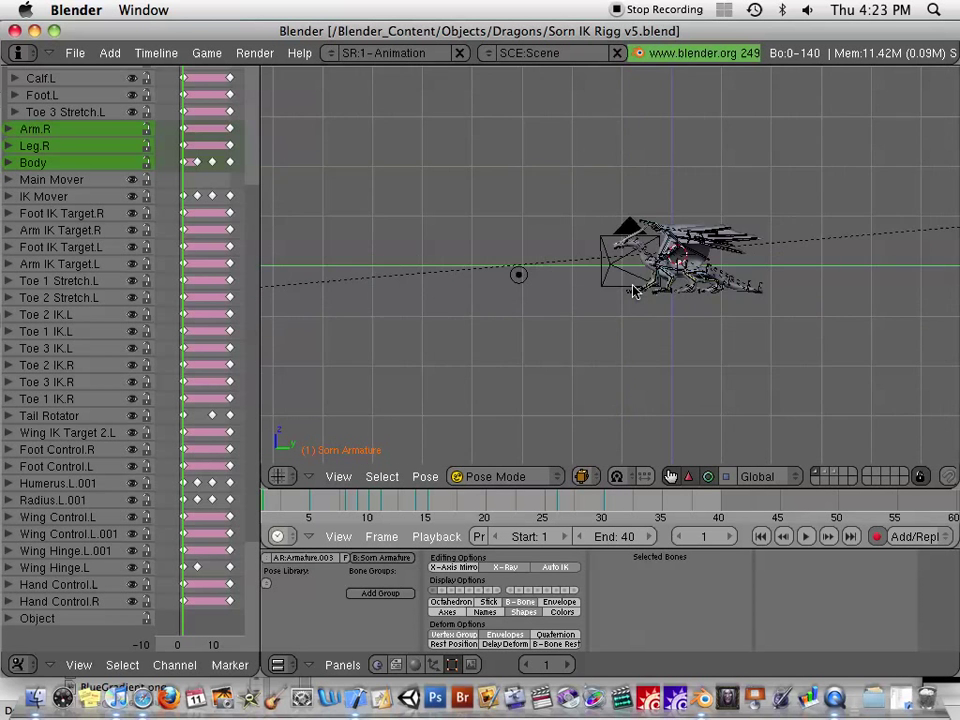
scroll(635, 288, "up", 8)
middle_click_drag(836, 288, 507, 278, "shift")
scroll(507, 278, "down", 1)
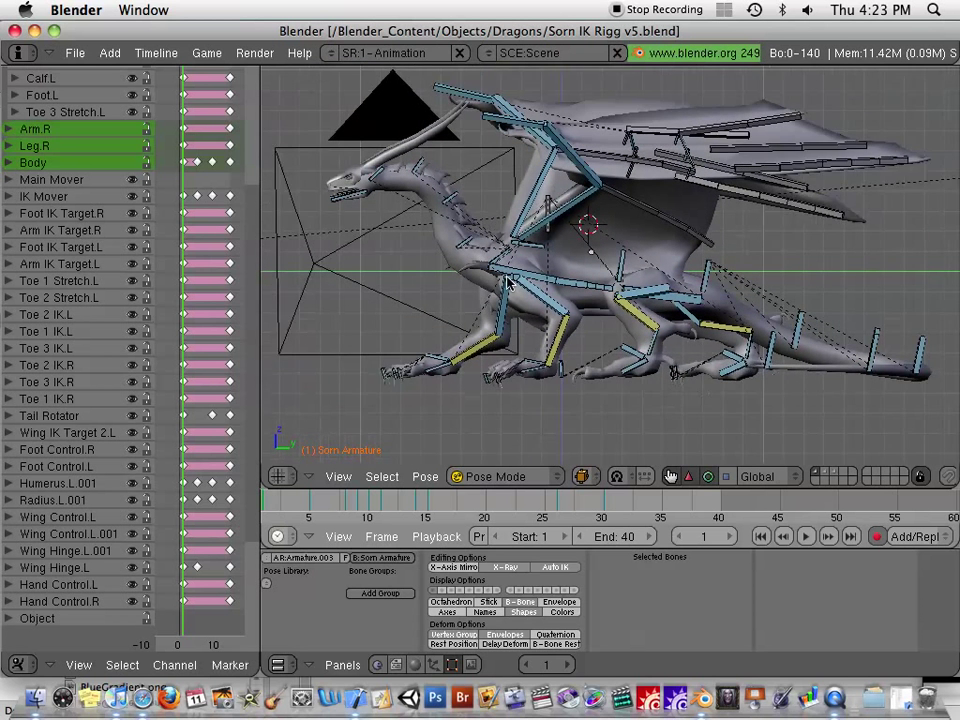
scroll(507, 283, "down", 1)
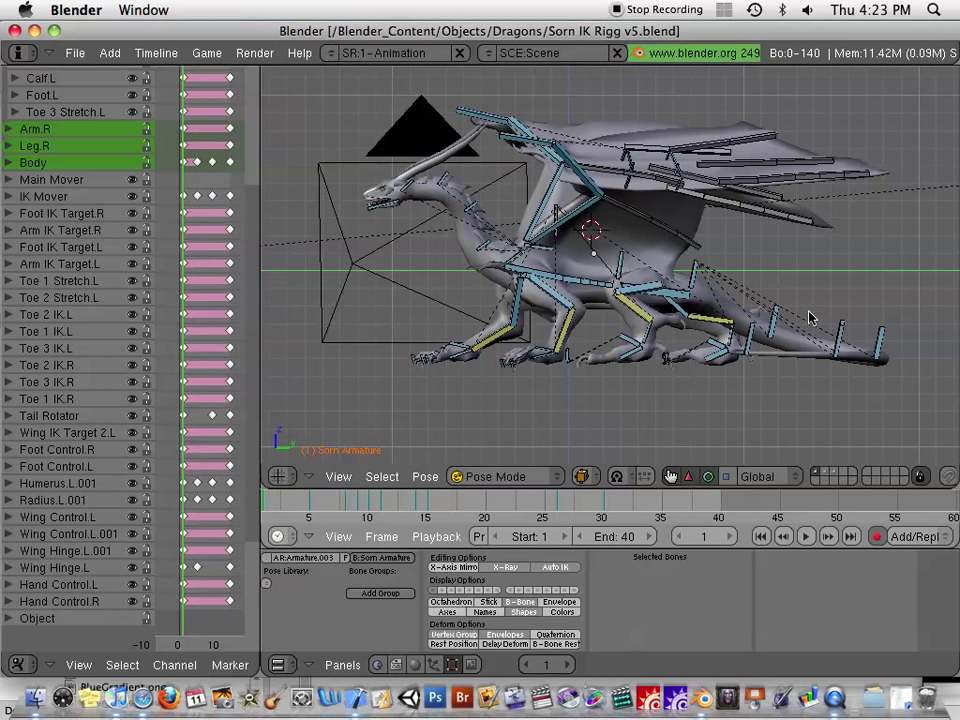
Step: Go to frame 38 and raise the Tail IK3 control bone along Z by about 0.35
left_click_drag(671, 516, 685, 519)
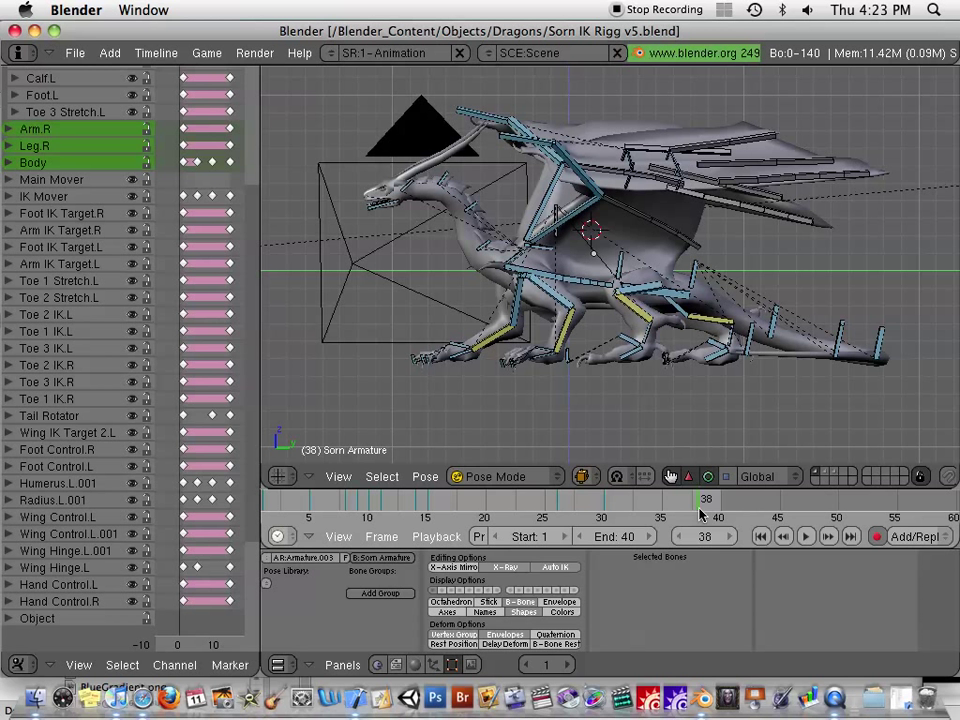
right_click(882, 341)
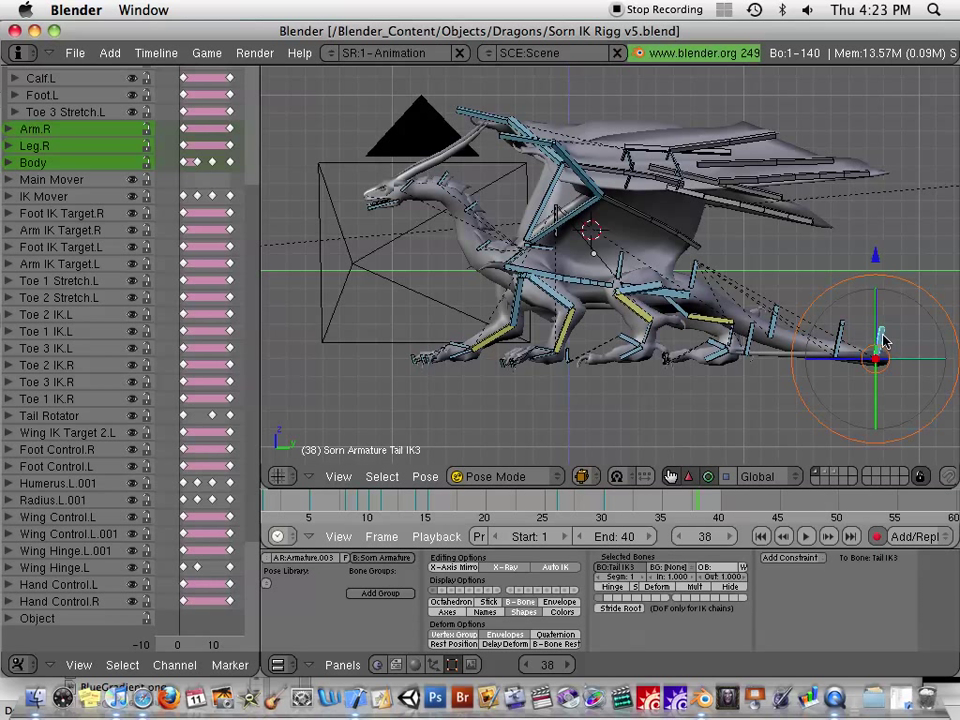
key("g")
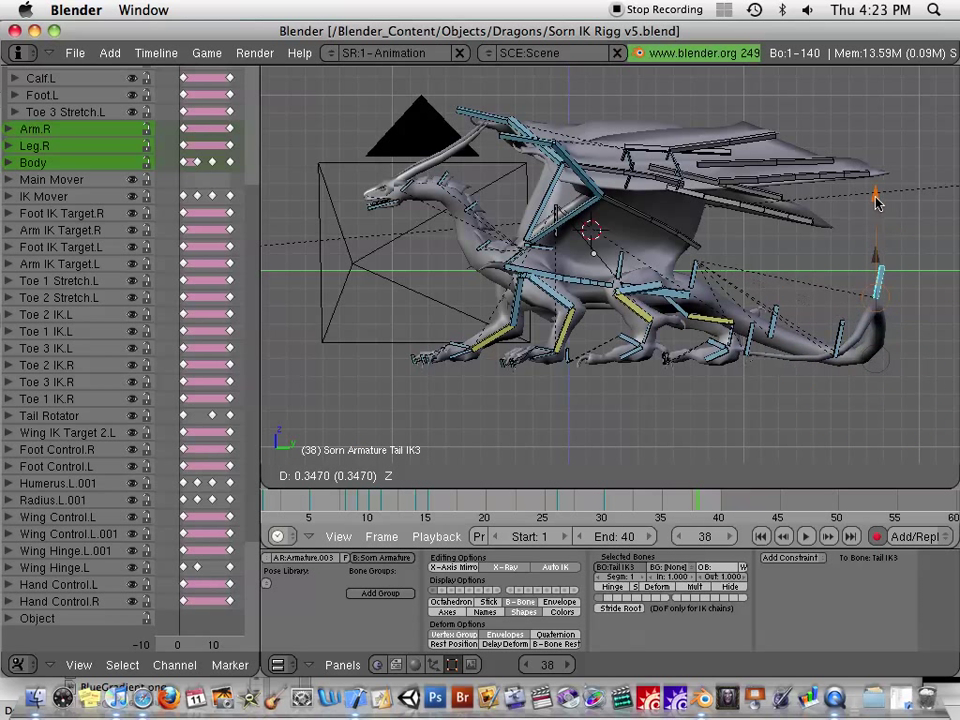
left_click(874, 195)
Step: Raise the Tail IK2 control bone along Z by about 0.27 and shift it slightly back toward the raised Tail IK3 bone
right_click(844, 320)
middle_click_drag(860, 327, 713, 319, "shift")
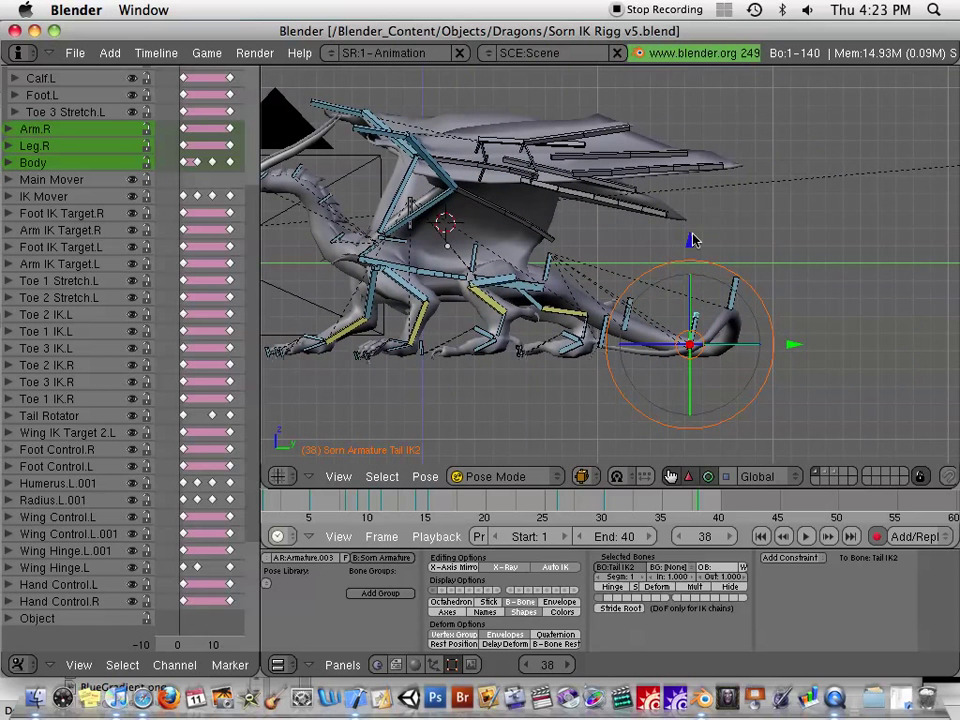
key("g")
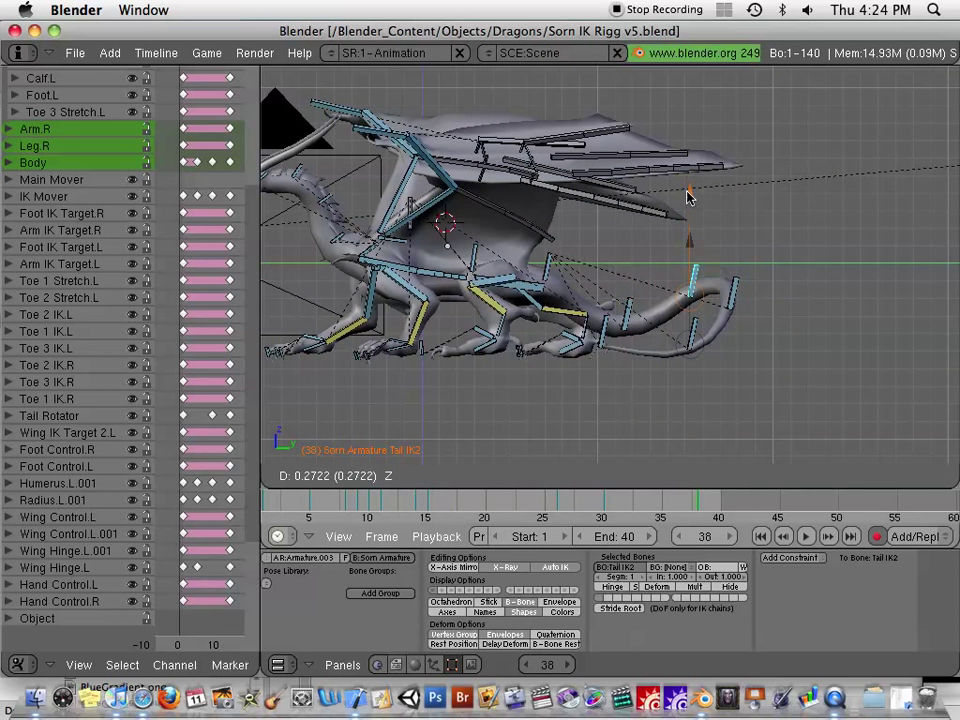
left_click(690, 195)
key("g")
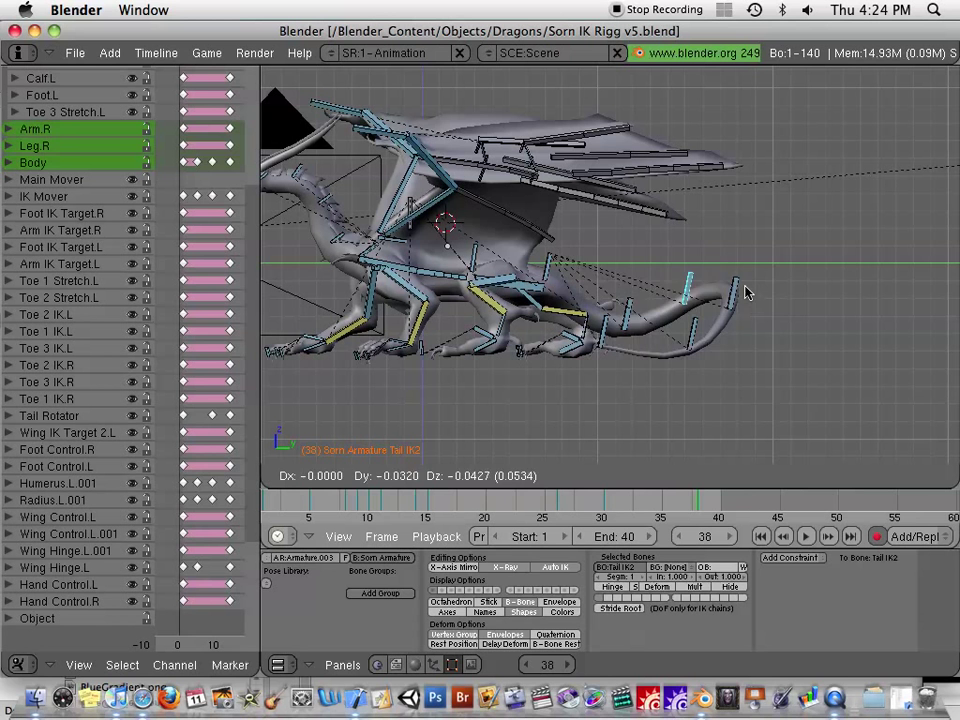
left_click(772, 277)
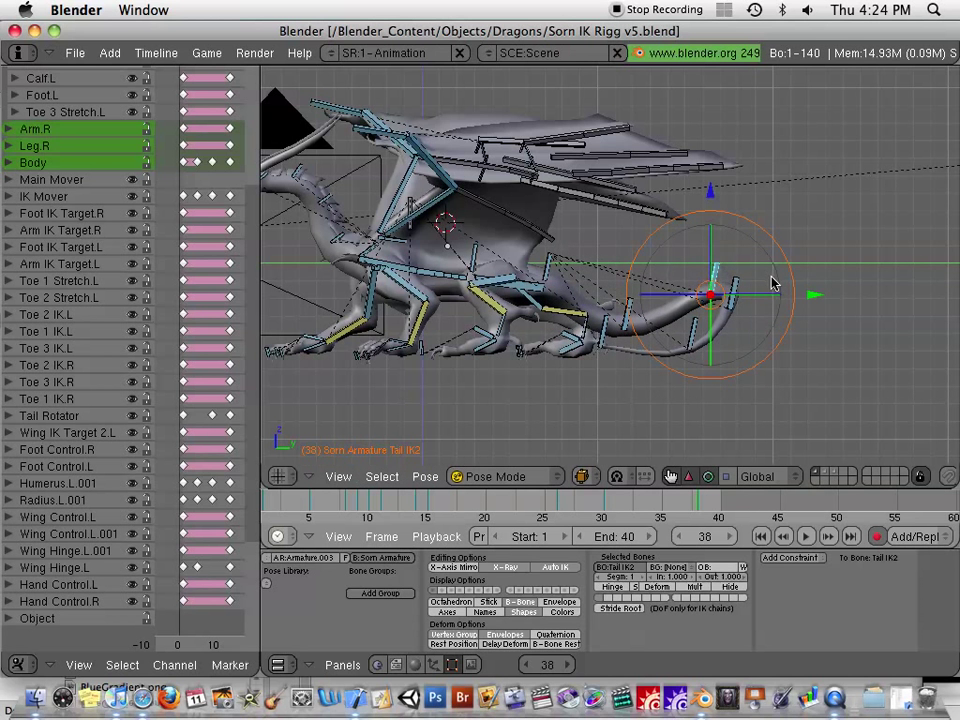
Step: Move the Neck IK 3 and Neck IK 2 control bones slightly forward to stretch the neck toward the head
middle_click_drag(474, 278, 706, 341, "shift")
right_click(533, 234)
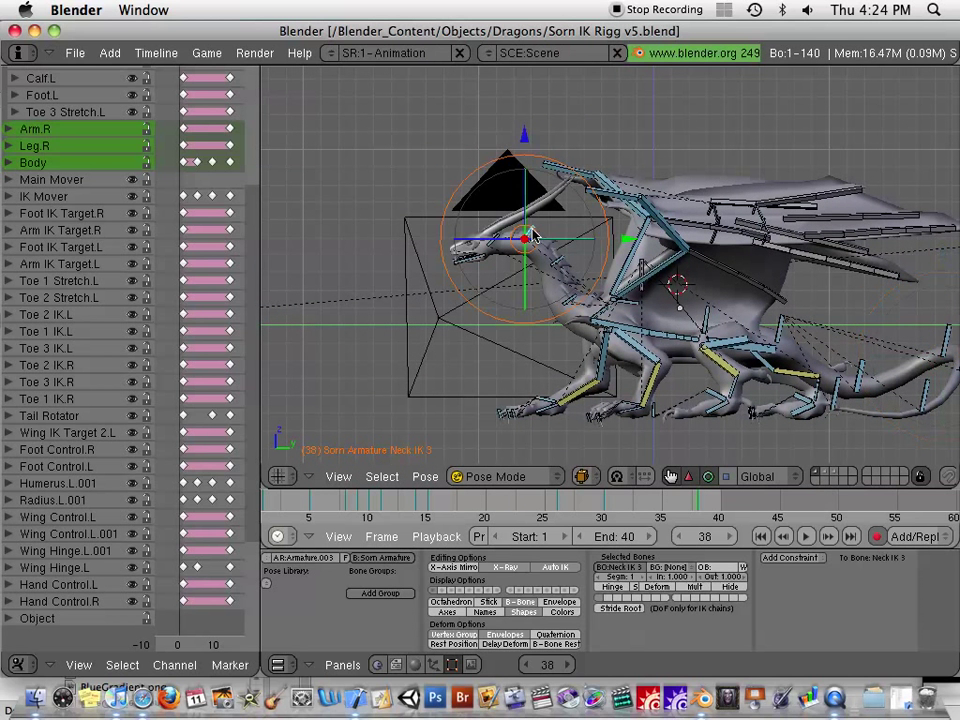
key("g")
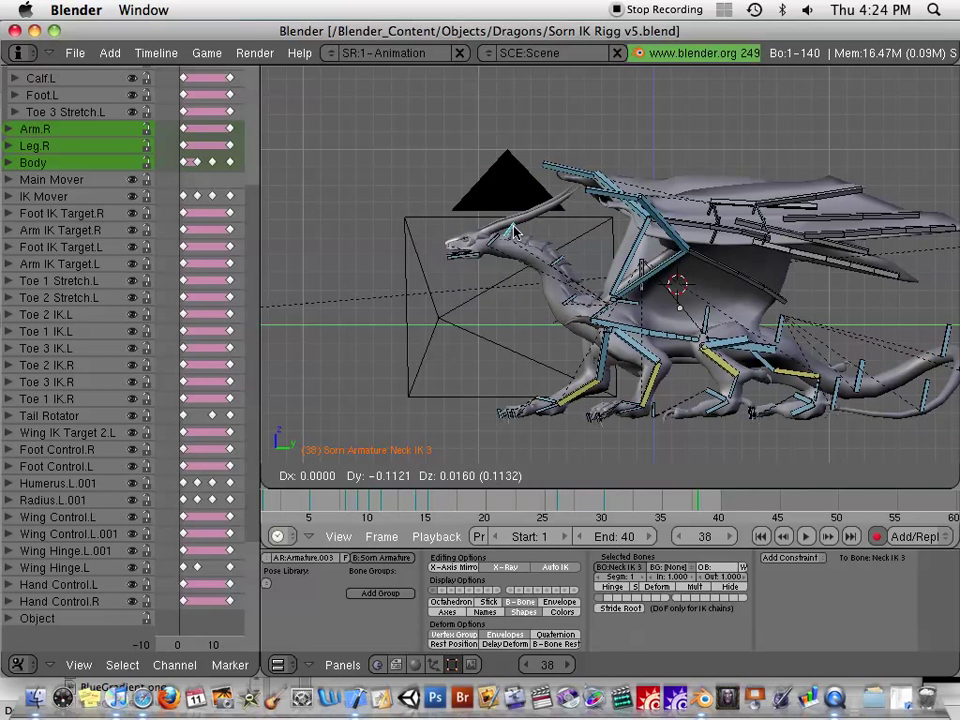
left_click(524, 233)
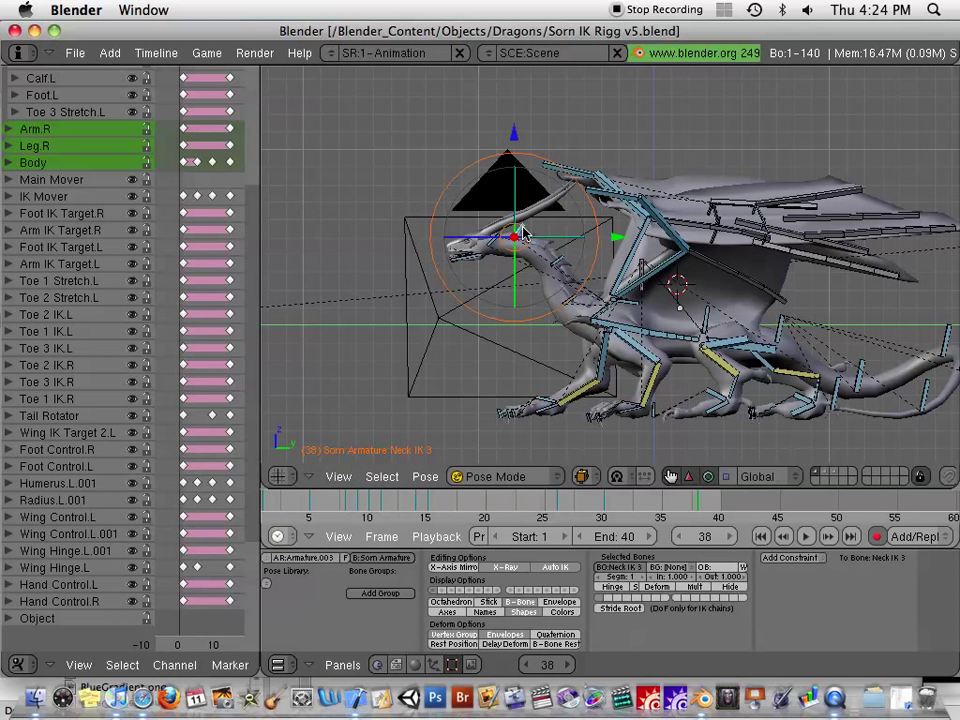
right_click(565, 260)
key("g")
left_click(553, 270)
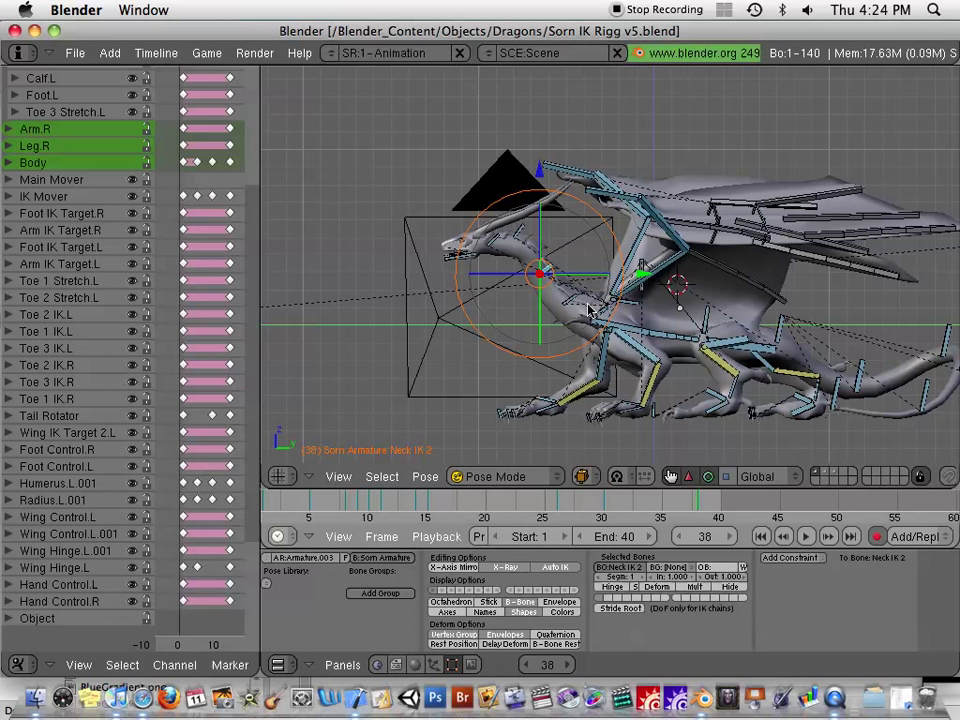
Step: Rotate the Neck IK 1 bone and the Neck Rotator bone so the neck and head tilt downward
right_click(579, 303)
key("r")
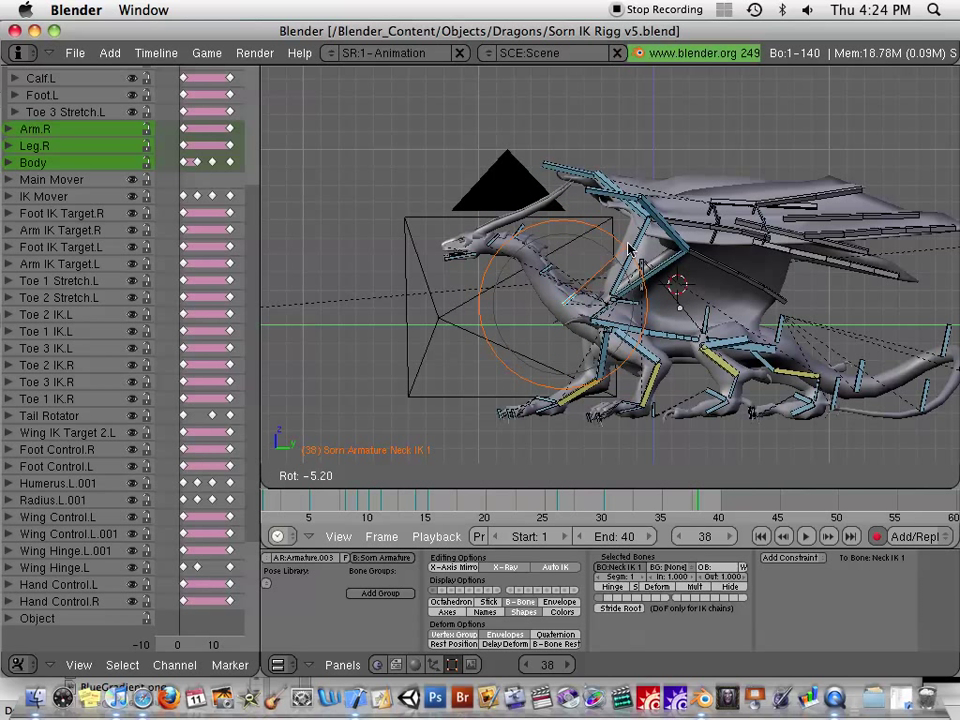
left_click(591, 296)
right_click(601, 314)
key("r")
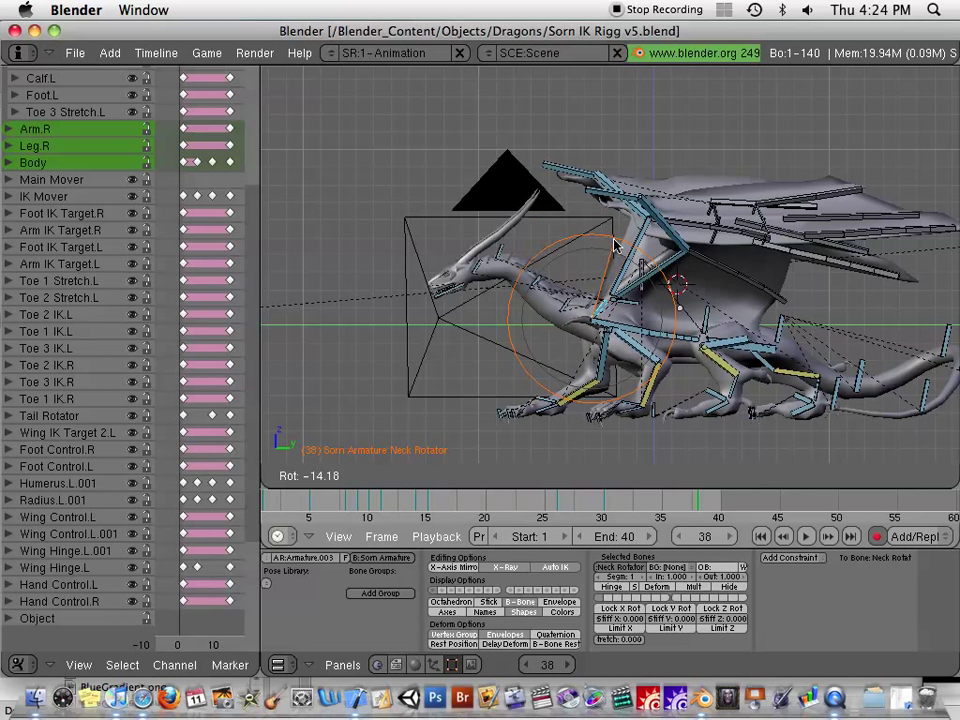
left_click(538, 283)
Step: Rotate the Neck IK 4 bone to tilt the head up slightly, and turn it sideways around the Z axis
right_click(497, 253)
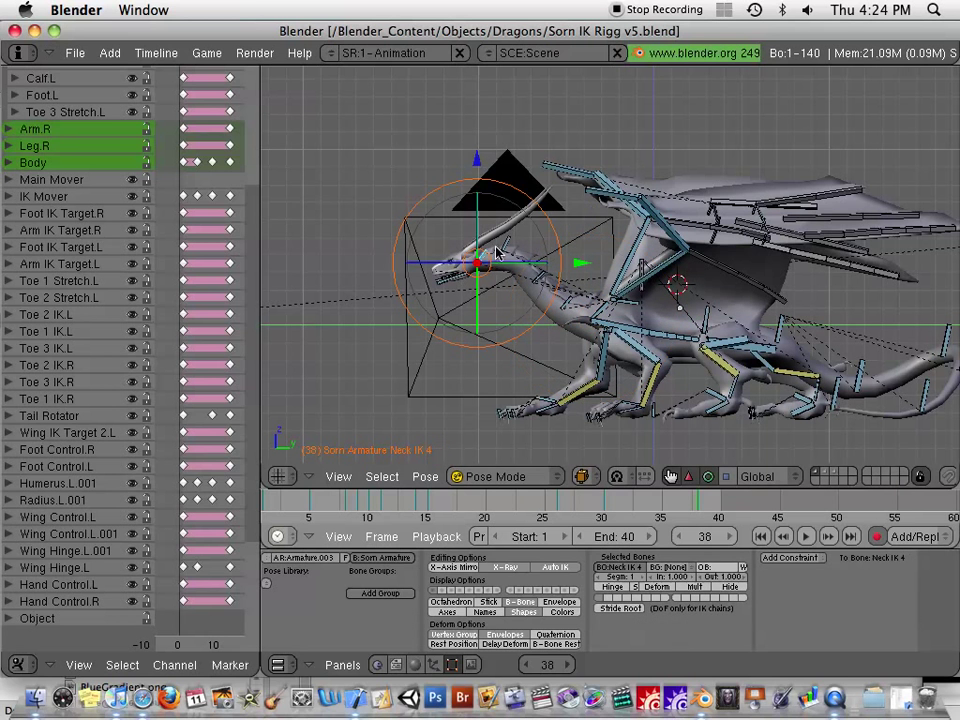
key("r")
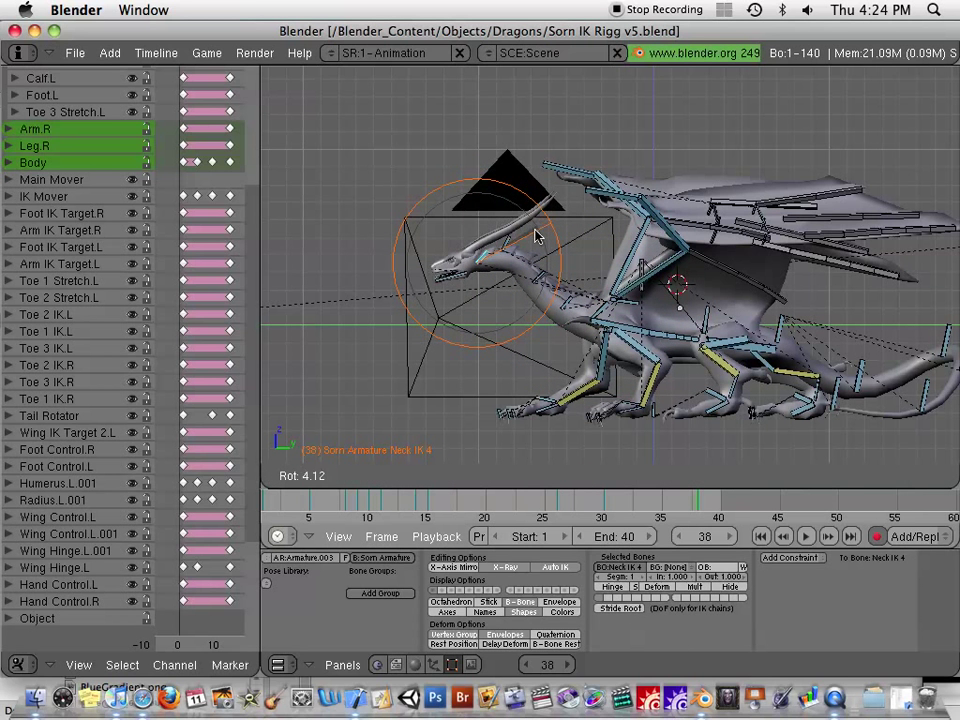
left_click(535, 236)
middle_click_drag(490, 246, 578, 304)
middle_click_drag(874, 356, 602, 181, "shift")
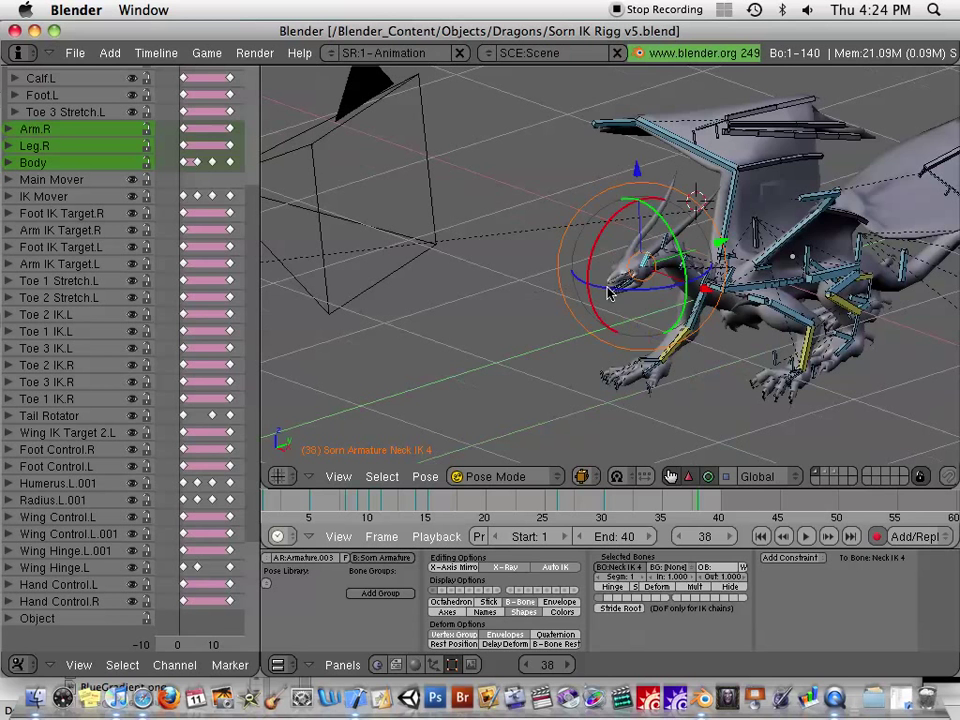
left_click_drag(653, 291, 642, 295)
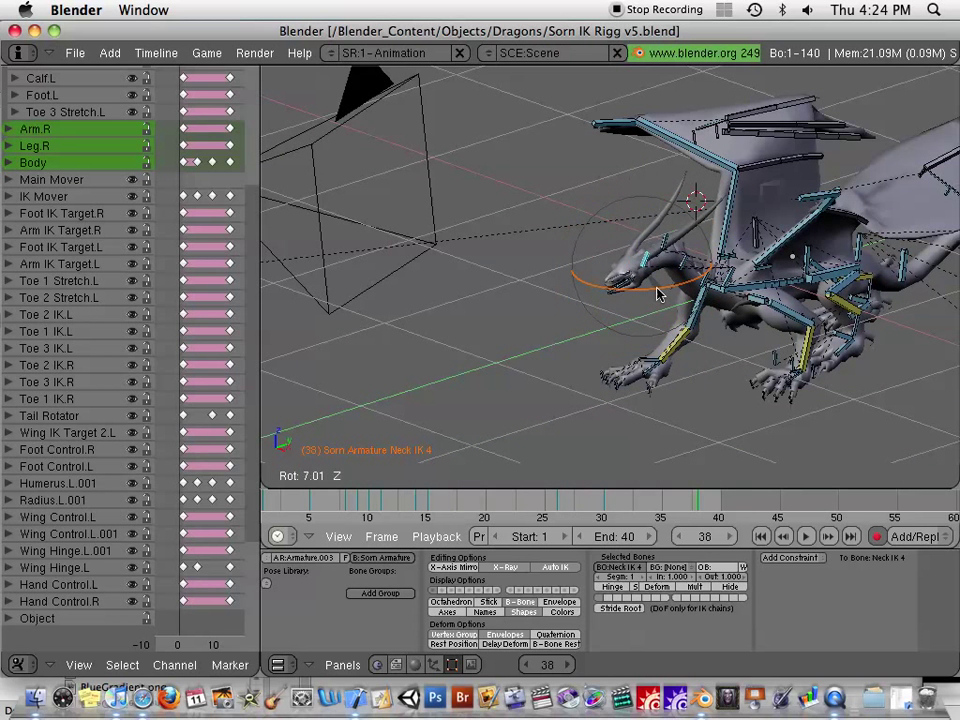
left_click(655, 295)
left_click_drag(604, 221, 609, 220)
middle_click_drag(781, 261, 630, 229)
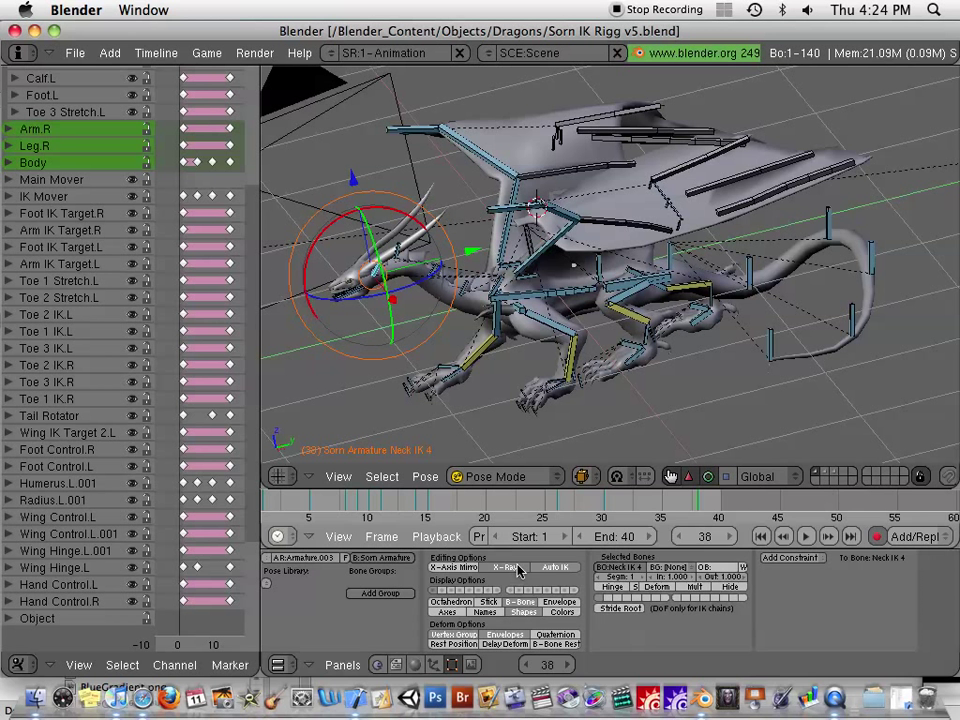
Step: Show the second bone layer with the deforming bones as well, and select the Tail1 bone to inspect its IK constraint
left_click(442, 591, "shift")
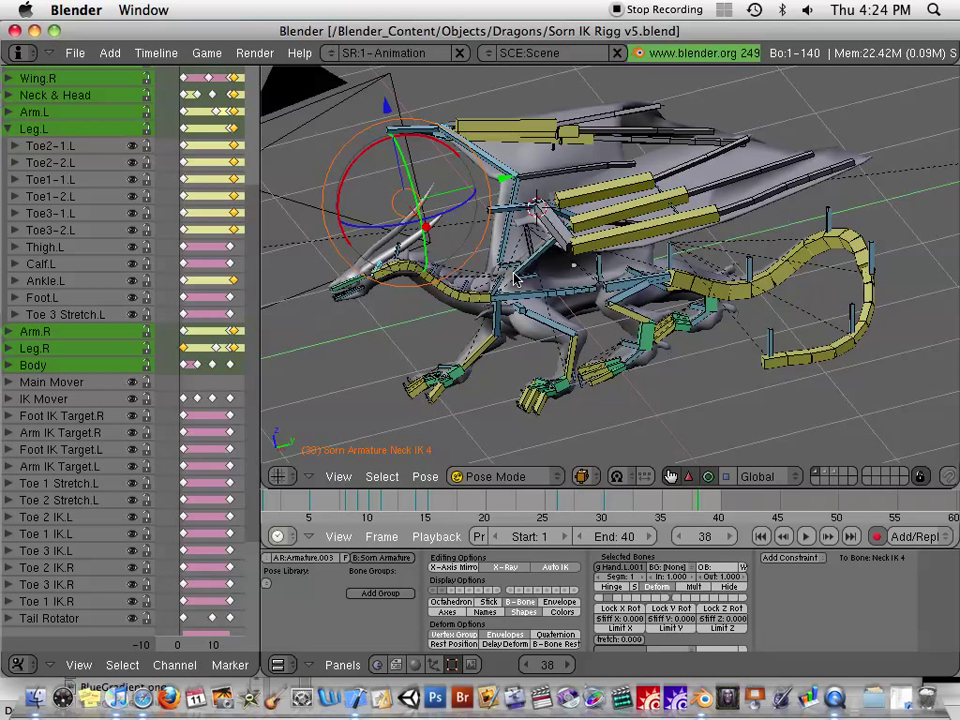
key("KP_3")
middle_click_drag(477, 240, 537, 305, "shift")
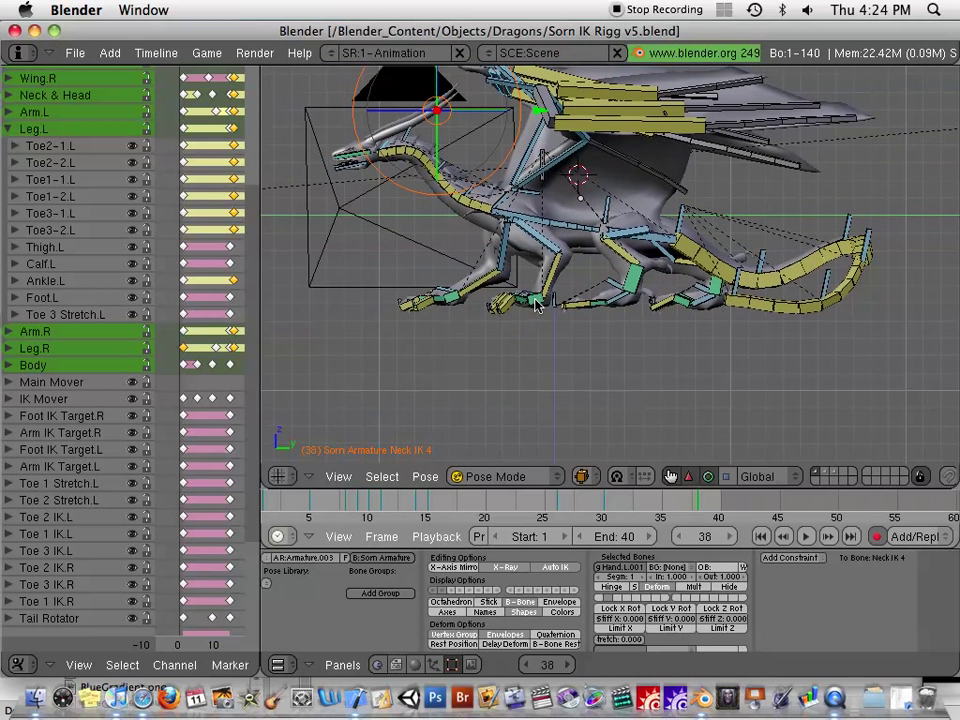
middle_click_drag(320, 193, 395, 240)
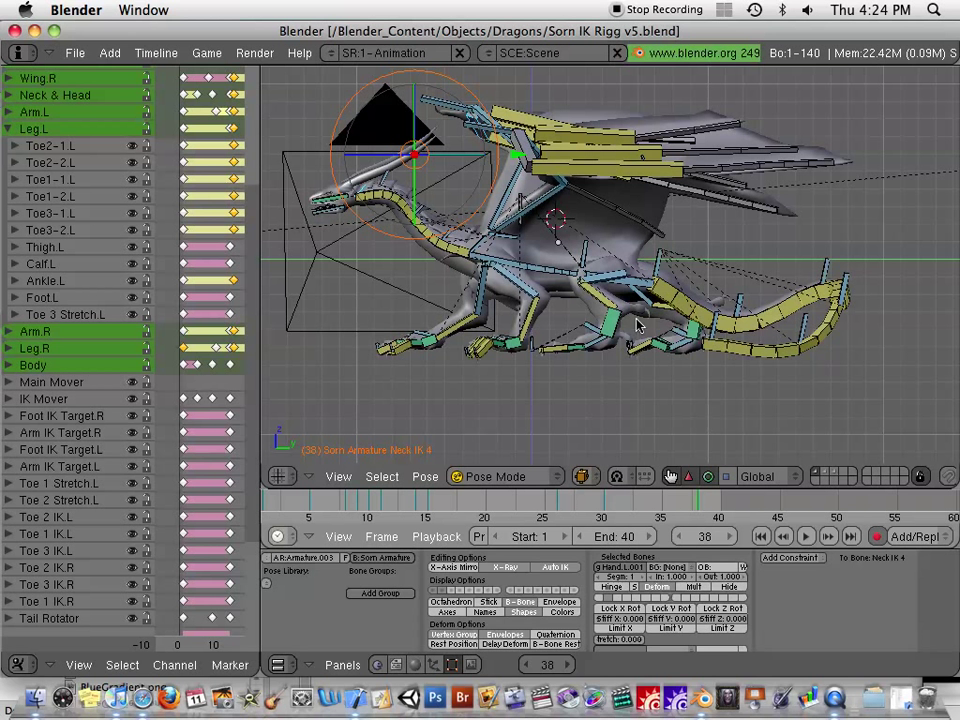
right_click(682, 302)
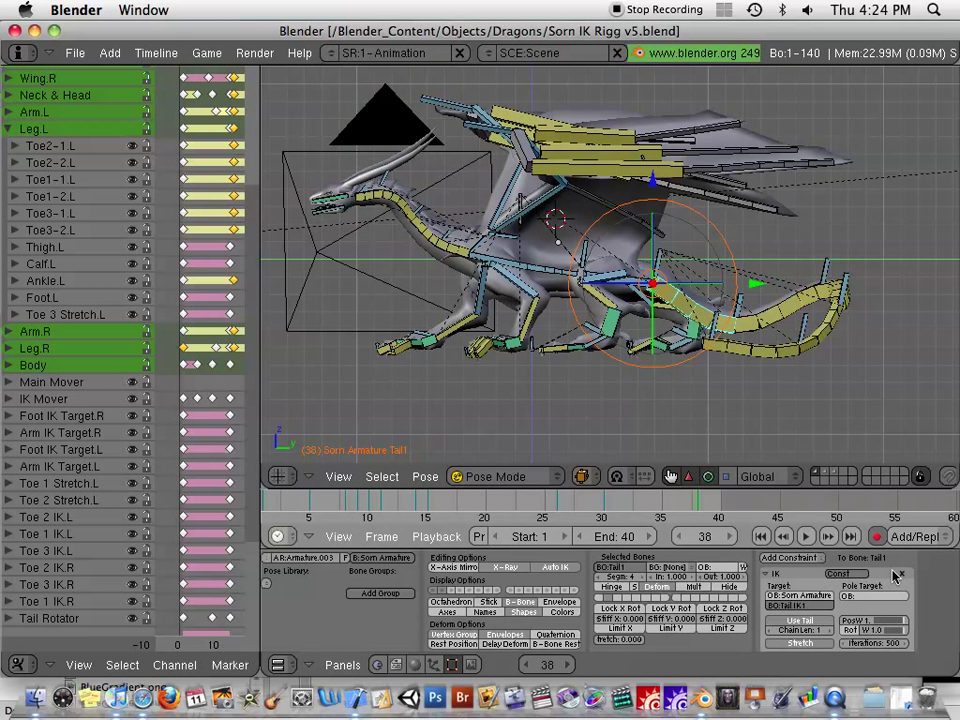
middle_click_drag(893, 573, 884, 567)
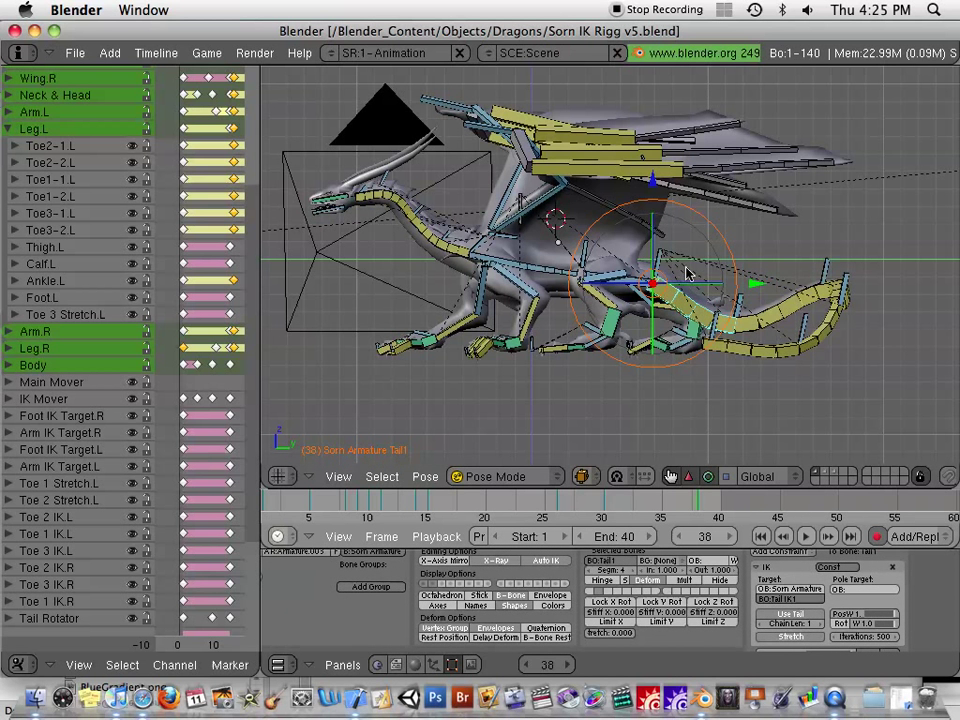
Step: In Edit Mode, examine the tail's IK control bones up to Tail IK5 and the Tail1 bone's segment setting, and return to Pose Mode
key("Tab")
middle_click_drag(680, 265, 567, 273, "shift")
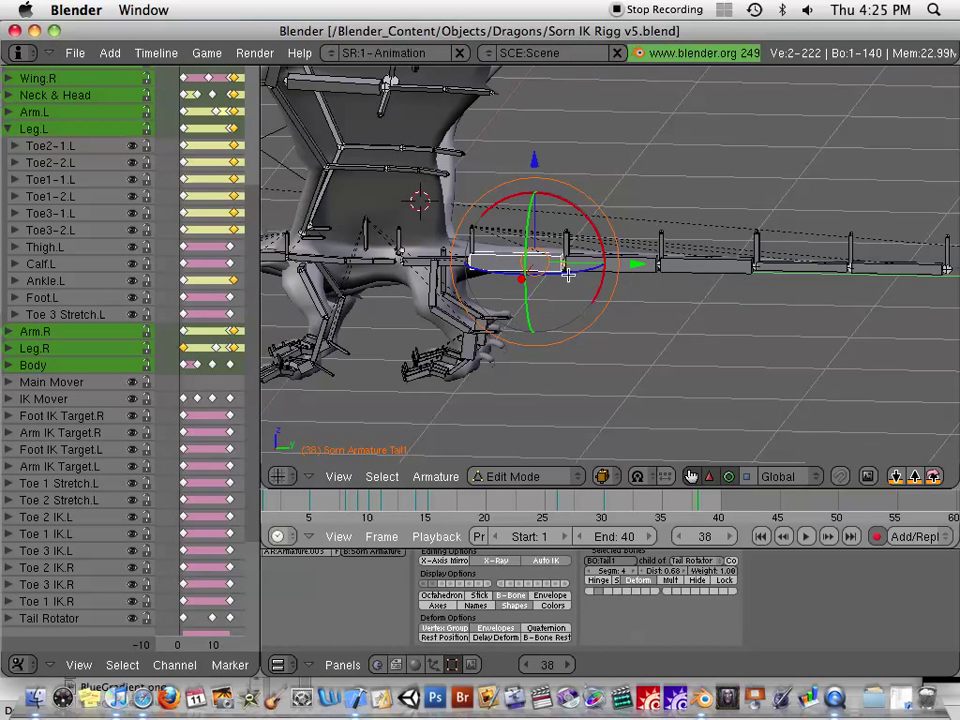
right_click(469, 235)
right_click(568, 238)
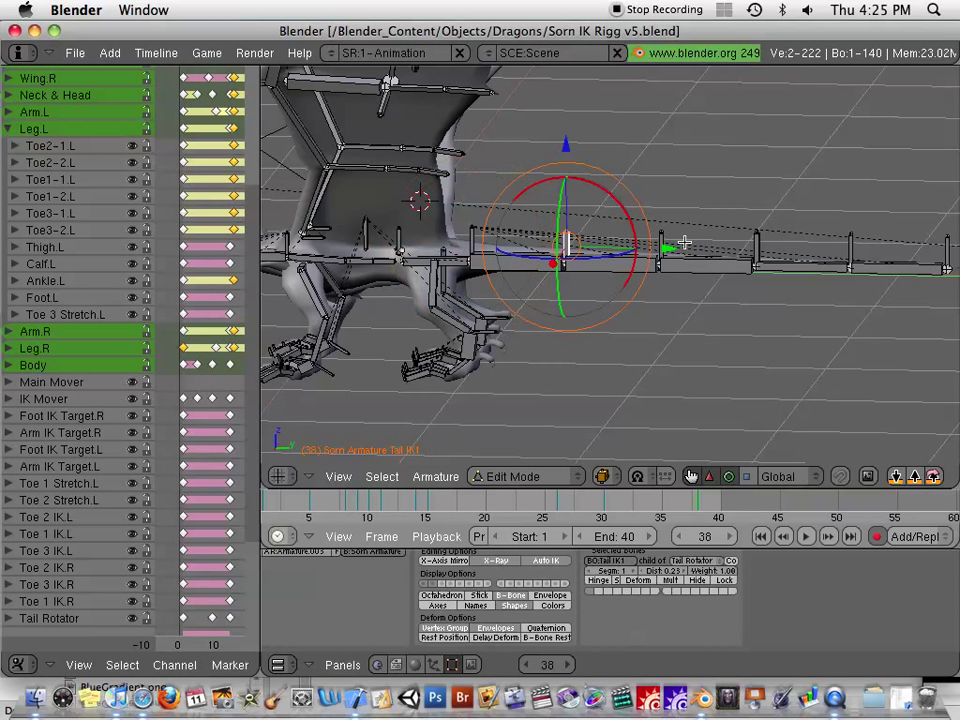
right_click(710, 248)
right_click(800, 247)
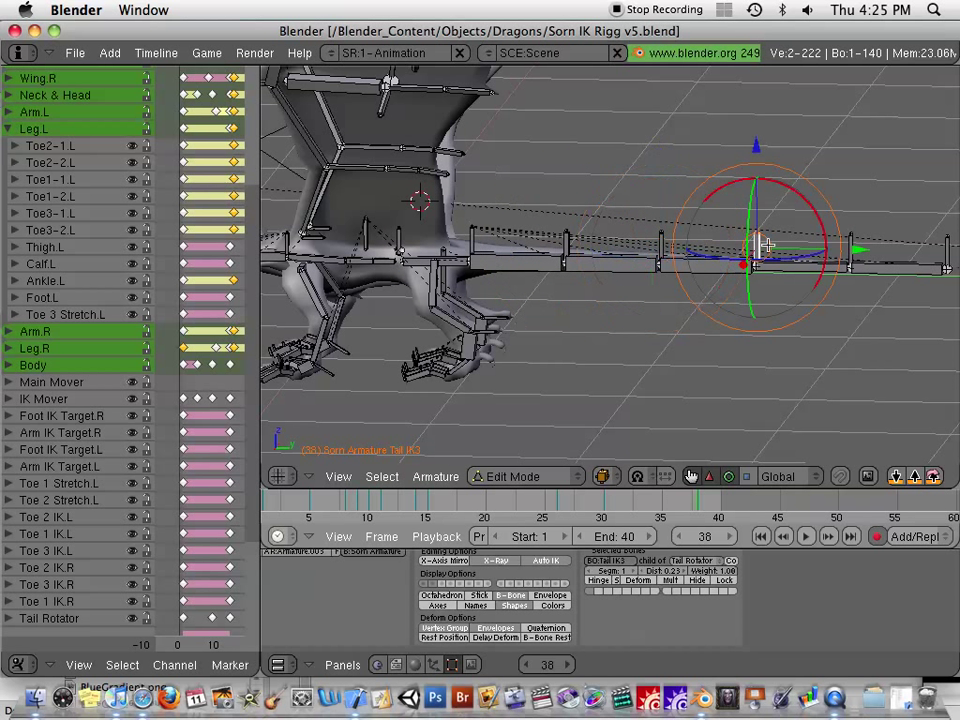
right_click(850, 246)
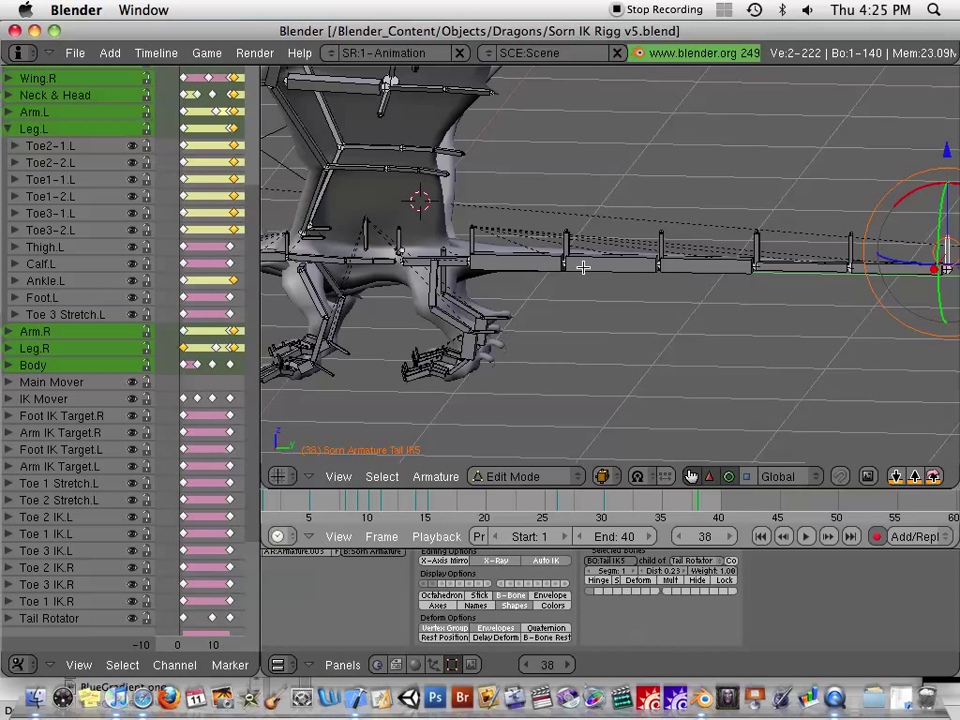
right_click(538, 265)
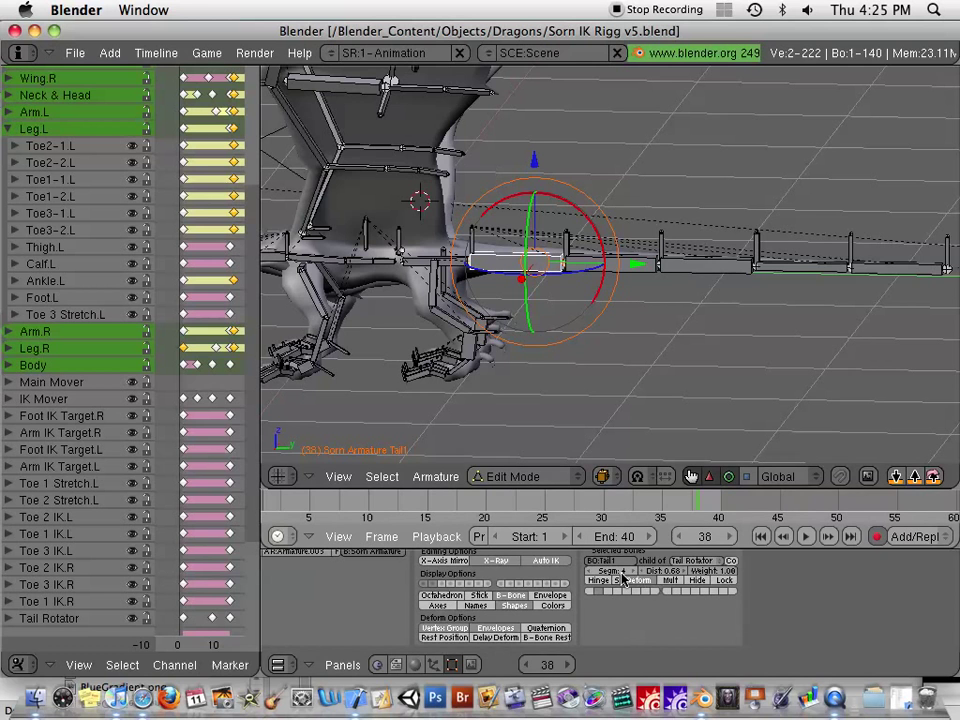
key("ctrl+Tab")
middle_click_drag(600, 314, 526, 257)
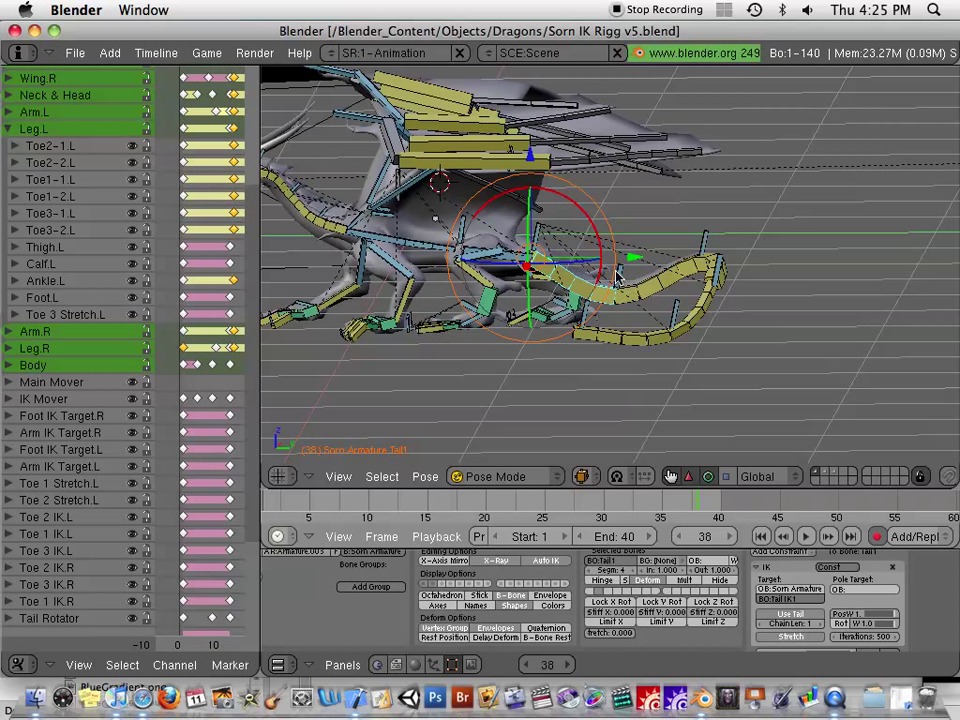
Step: Examine the Tail IK1 and Tail IK2 control bones and the Tail1 deforming bone's constraint settings
right_click(725, 252)
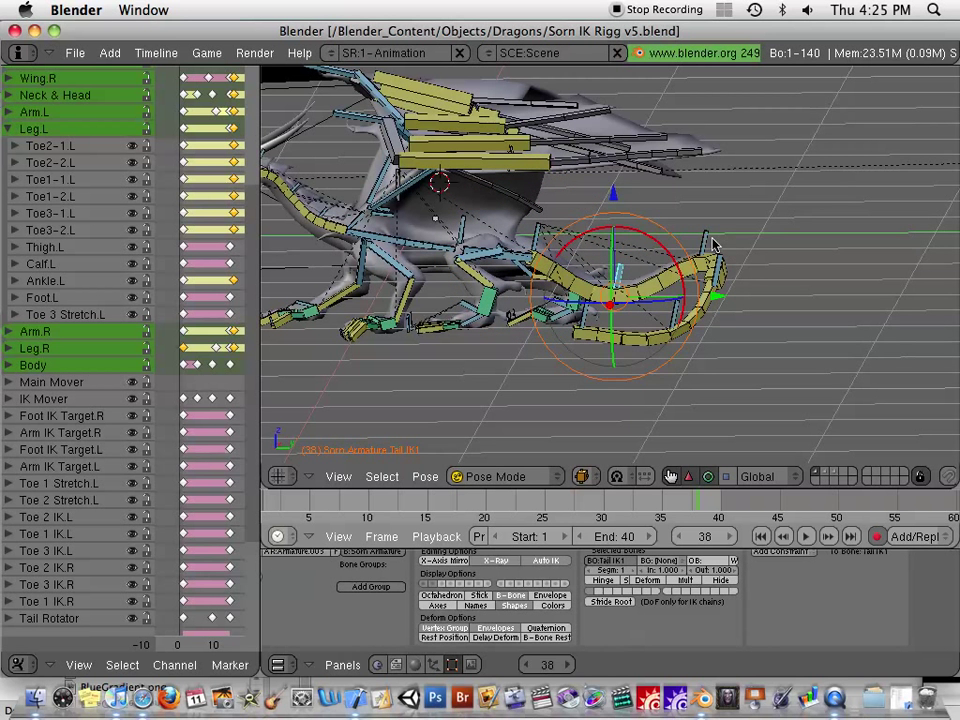
right_click(713, 245)
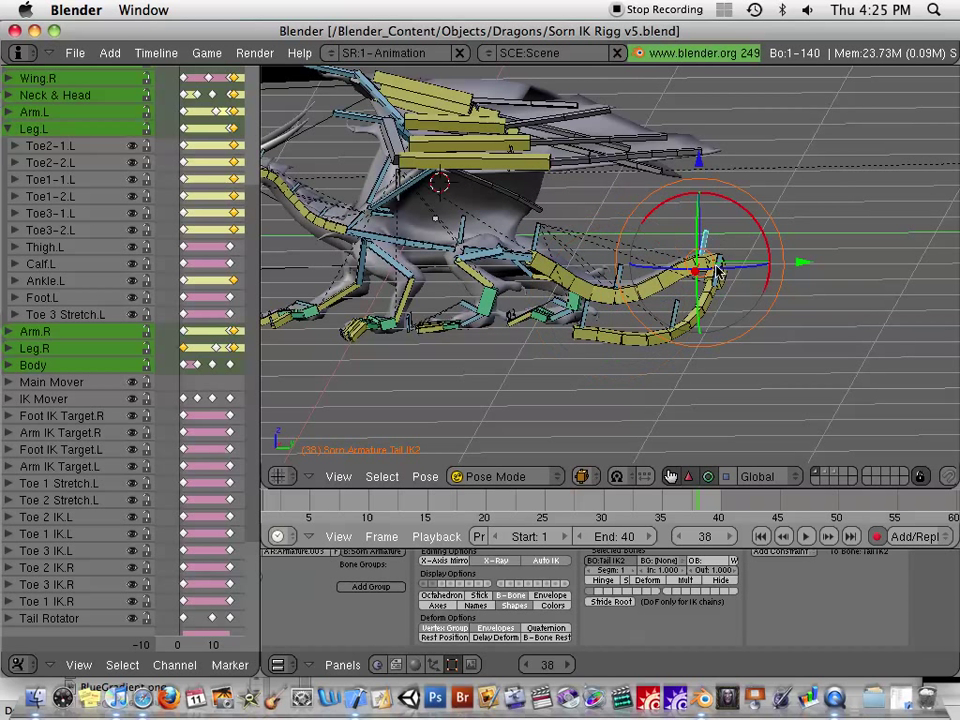
right_click(615, 282)
right_click(594, 287)
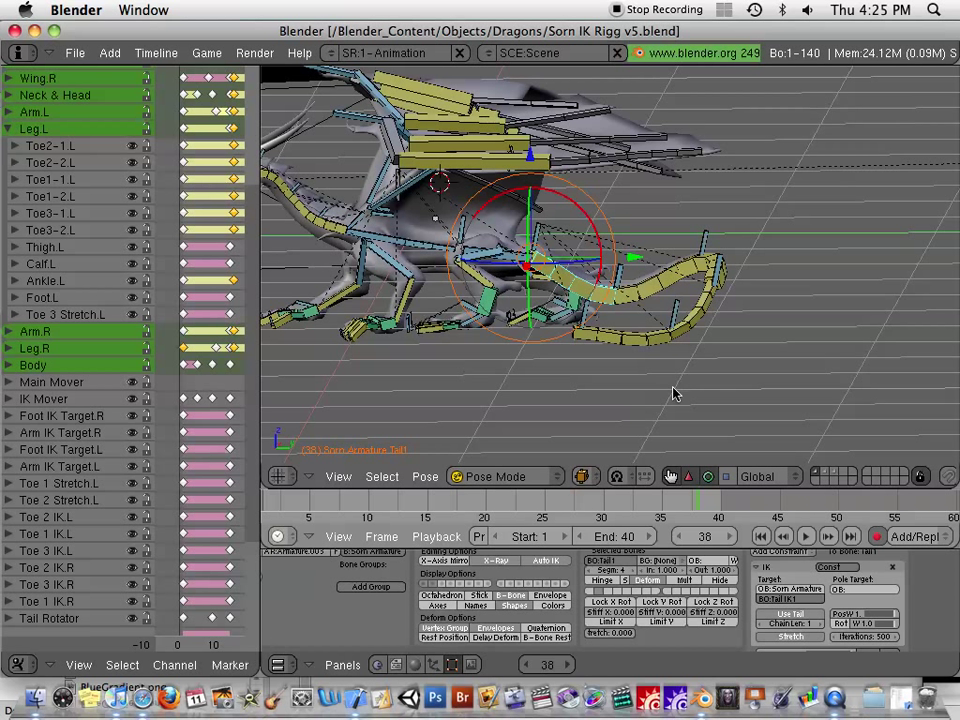
middle_click_drag(821, 569, 817, 573)
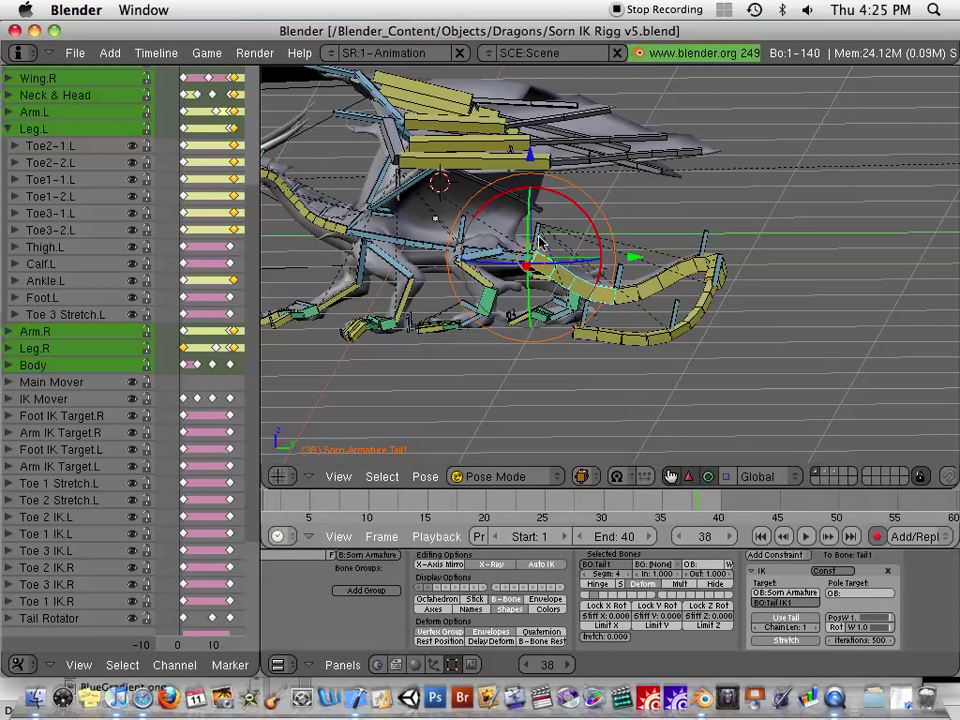
Step: Compare the IK constraint targets of the Tail1 and Tail2 bones with their control bone Tail IK1
right_click(616, 279)
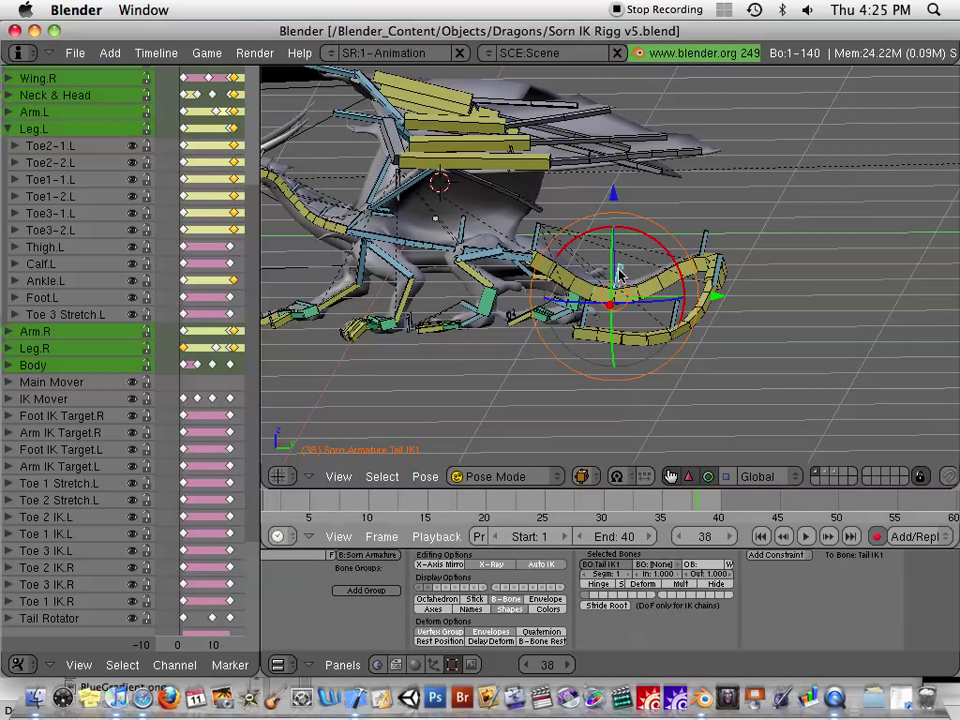
right_click(575, 284)
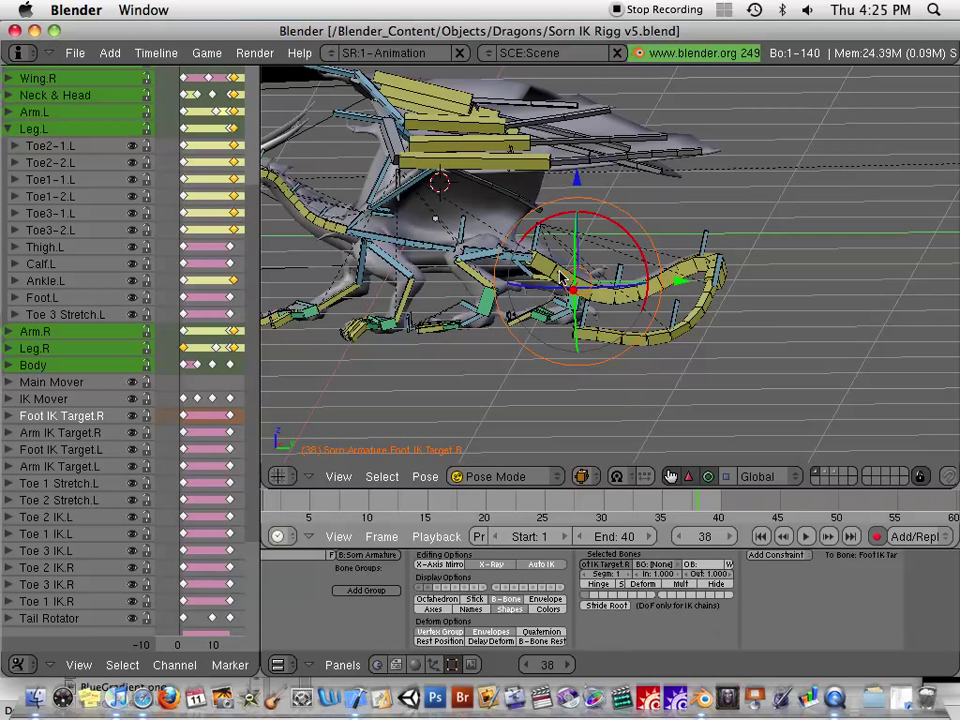
right_click(564, 283)
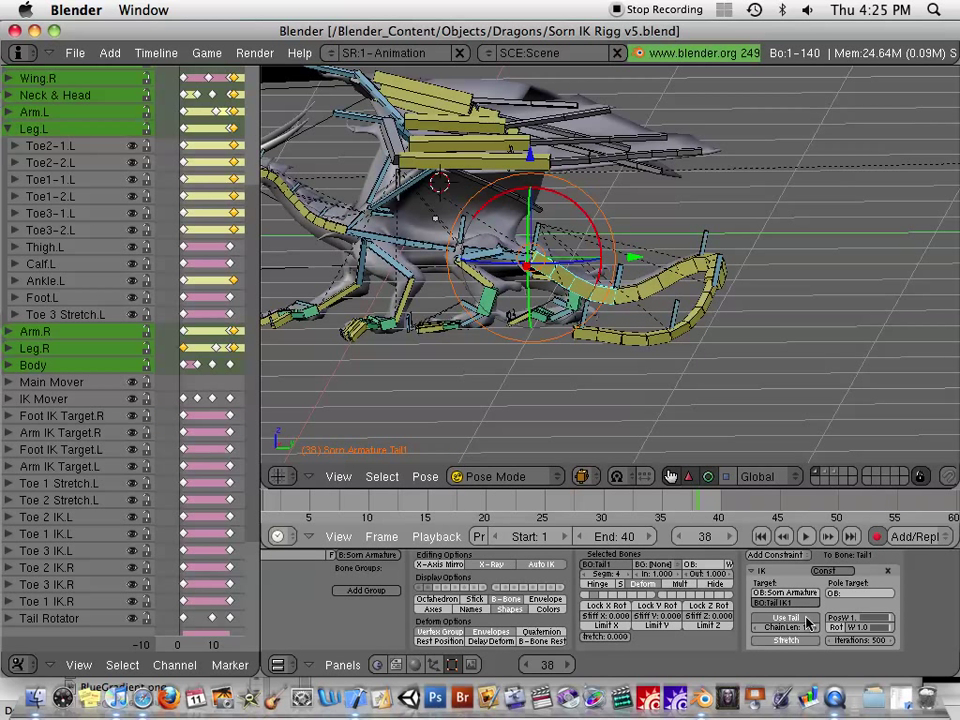
right_click(667, 284)
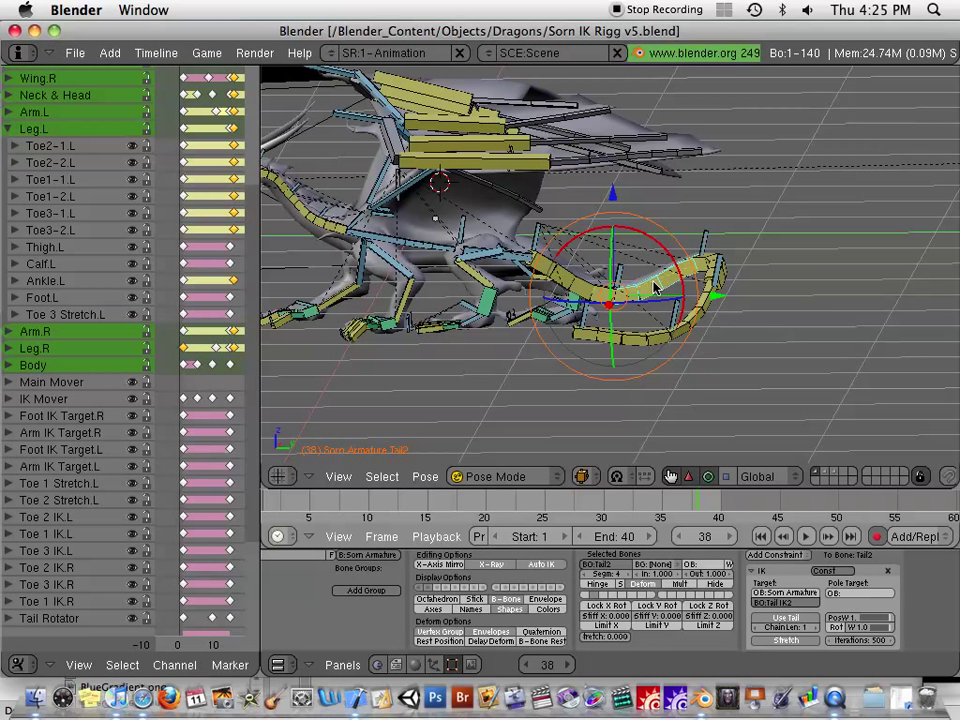
Step: Move the Tail IK2 bone slightly down along the Z axis
right_click(704, 243)
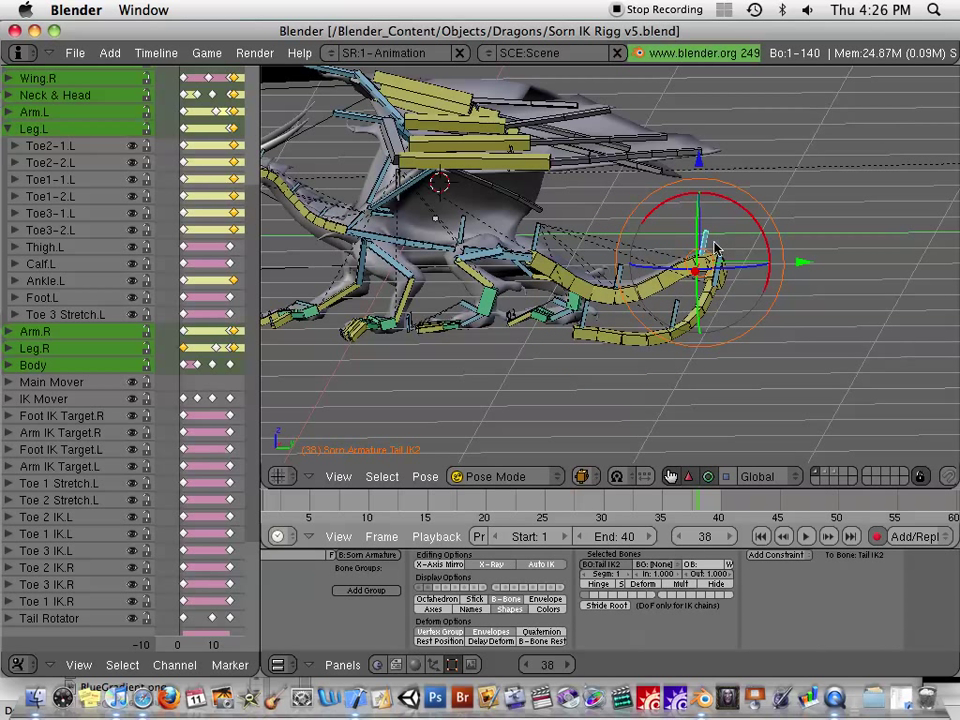
mouse_move(707, 165)
left_mouse_down()
mouse_move(696, 150)
mouse_move(694, 189)
mouse_move(701, 168)
left_mouse_up()
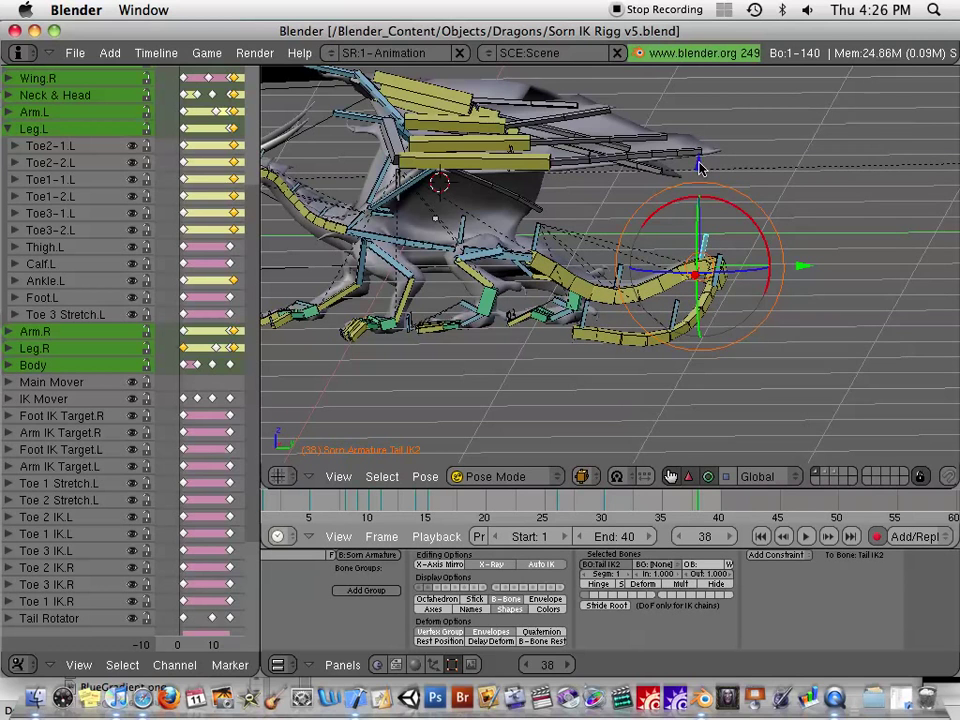
middle_click_drag(760, 290, 688, 268)
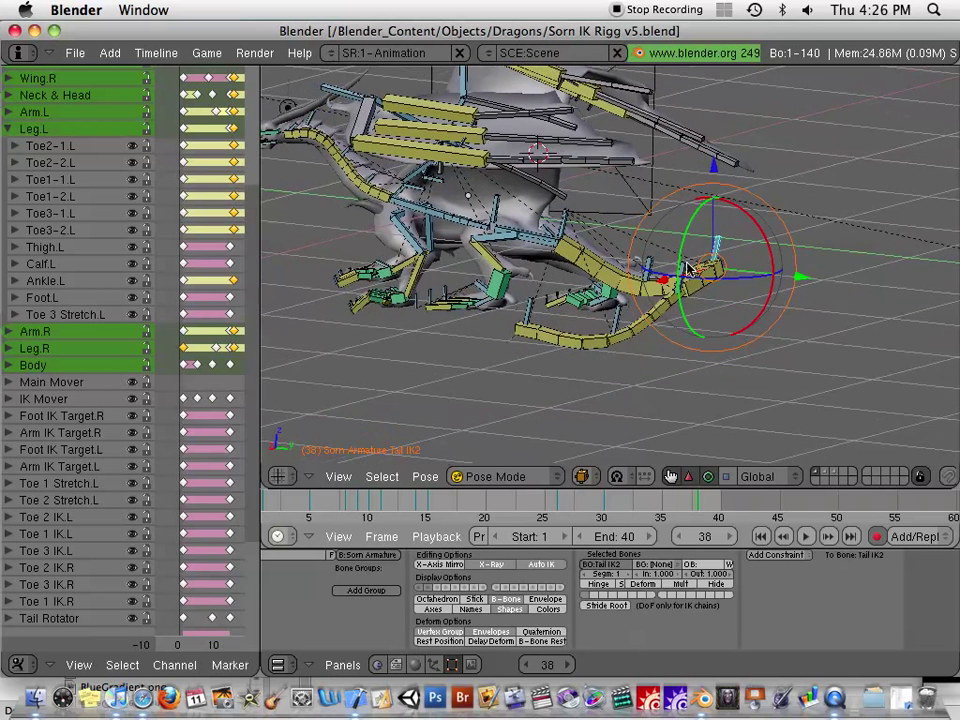
Step: Raise the Tail IK4 and Tail IK5 bones along the Z axis to lift the end of the tail
right_click(618, 321)
key("g")
key("z")
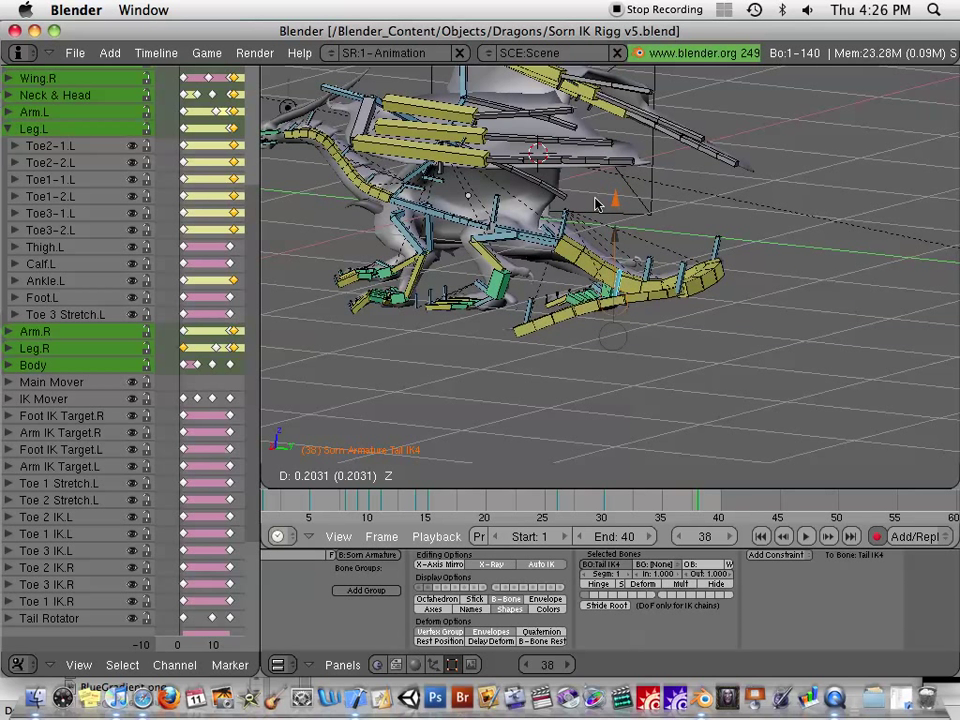
left_click(530, 310)
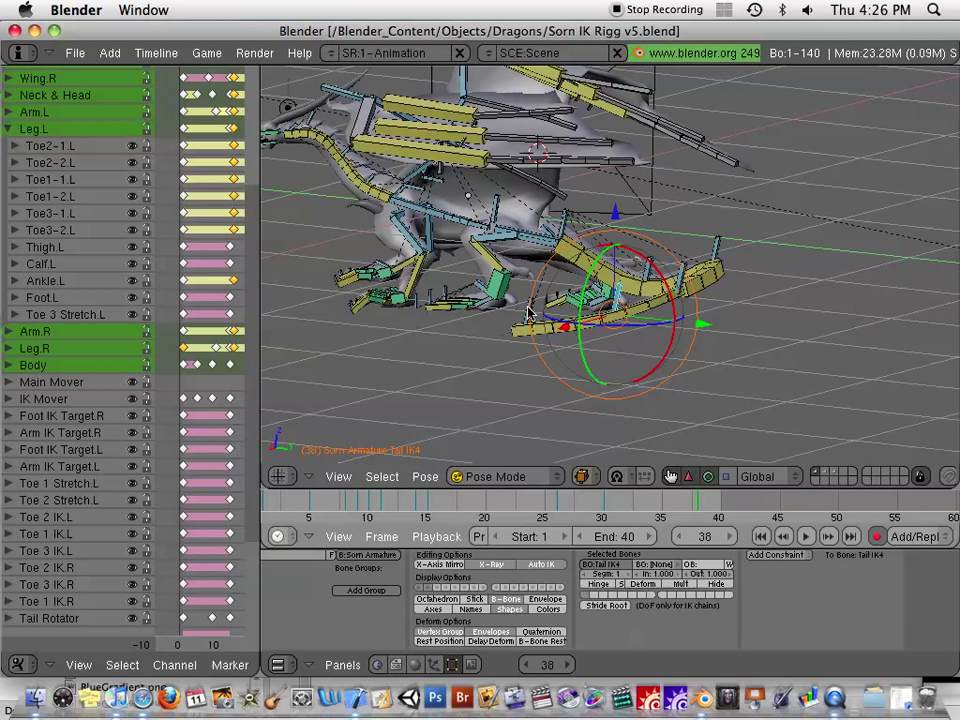
right_click(548, 272)
key("g")
key("z")
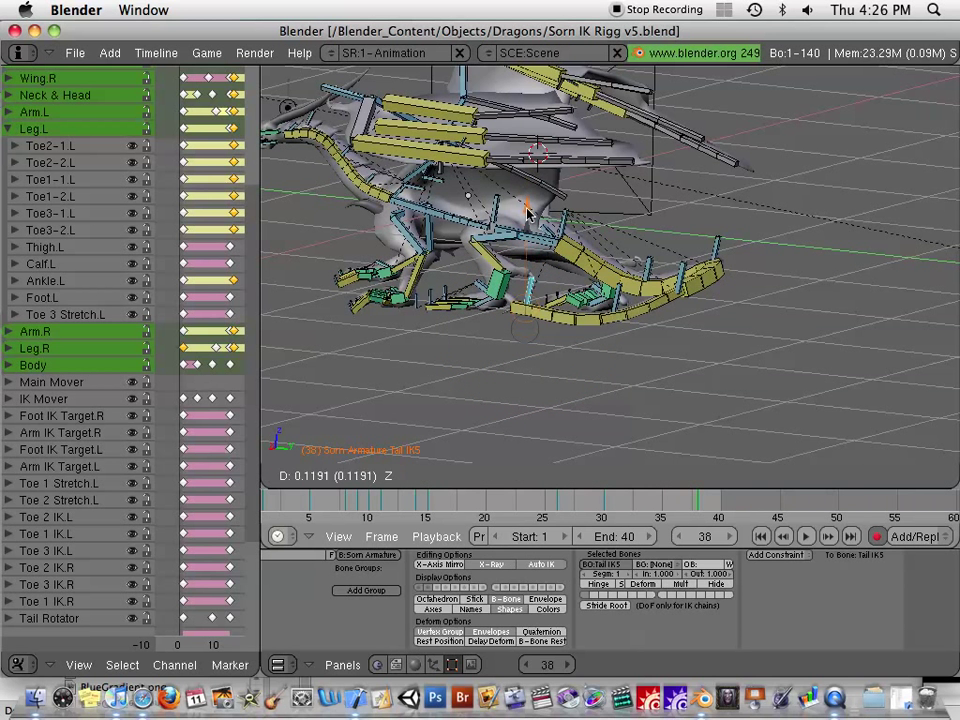
left_click(626, 349)
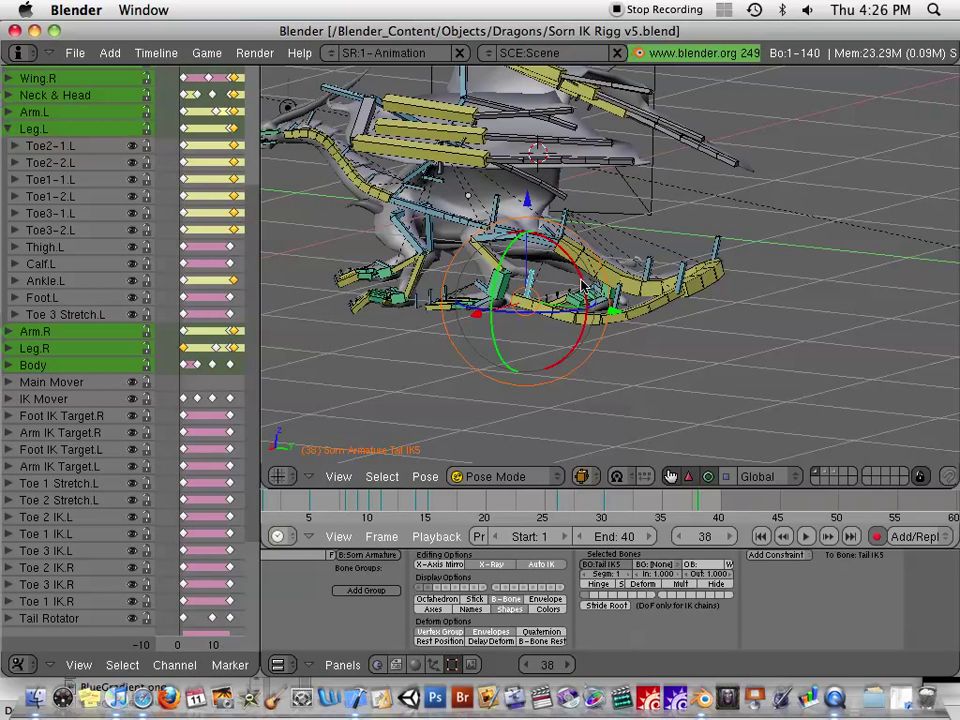
Step: In top view, move the Tail IK5 bone outward and farther back so the tail tip swings away from the body
middle_click_drag(639, 307, 662, 315)
mouse_move(652, 232)
left_mouse_down()
mouse_move(645, 180)
mouse_move(648, 257)
mouse_move(645, 178)
mouse_move(655, 280)
mouse_move(671, 208)
mouse_move(670, 233)
left_mouse_up()
mouse_move(733, 330)
left_mouse_down()
mouse_move(744, 330)
mouse_move(717, 329)
left_mouse_up()
key("KP_1")
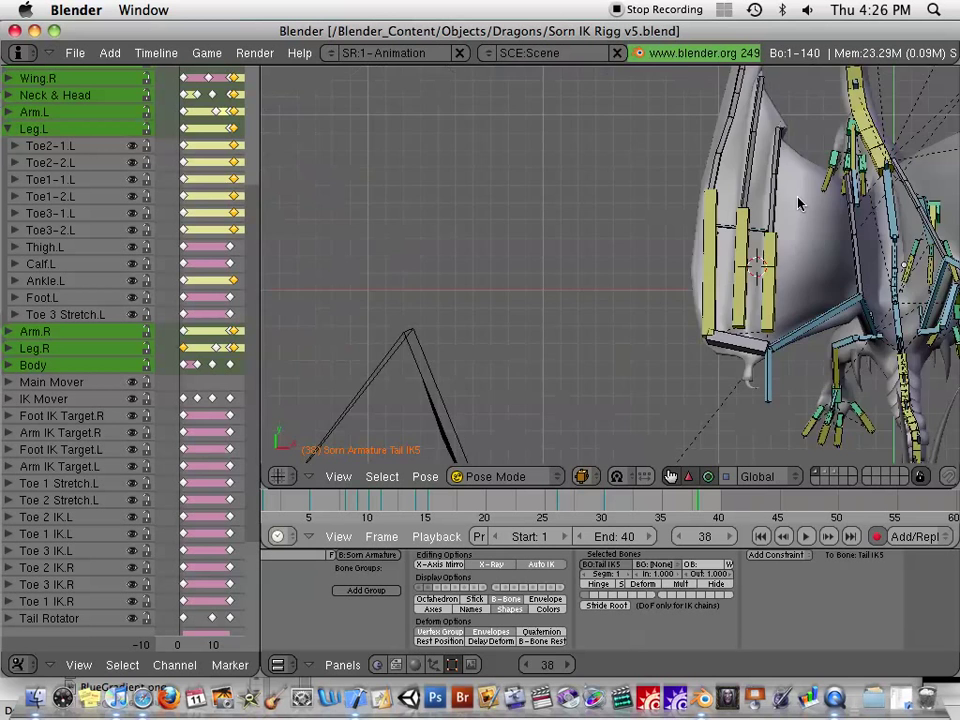
middle_click_drag(798, 204, 472, 347)
key("g")
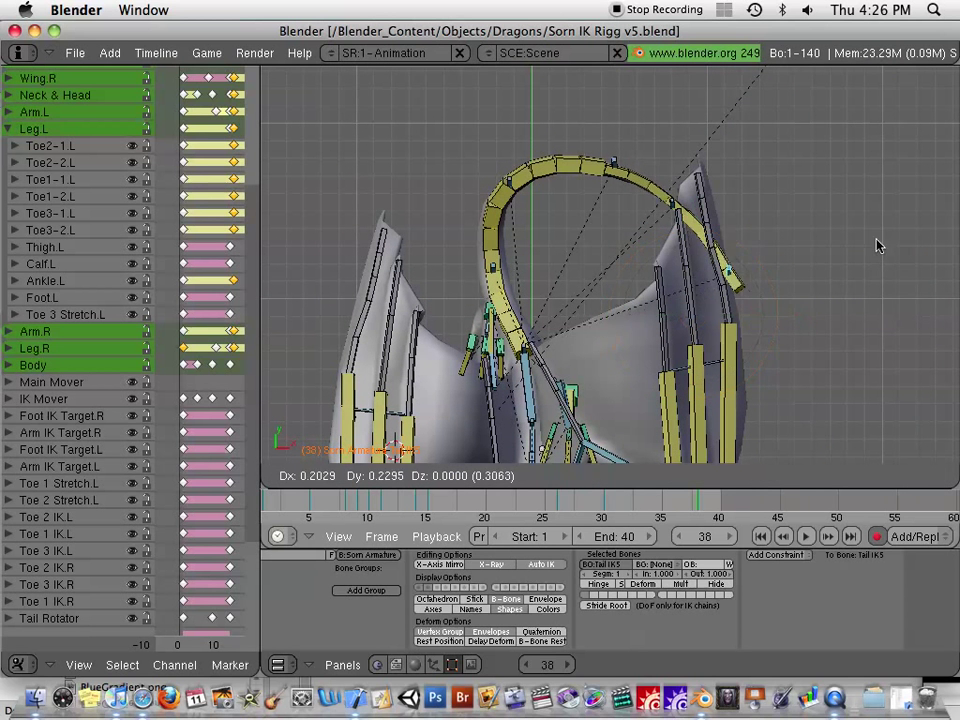
left_click(900, 201)
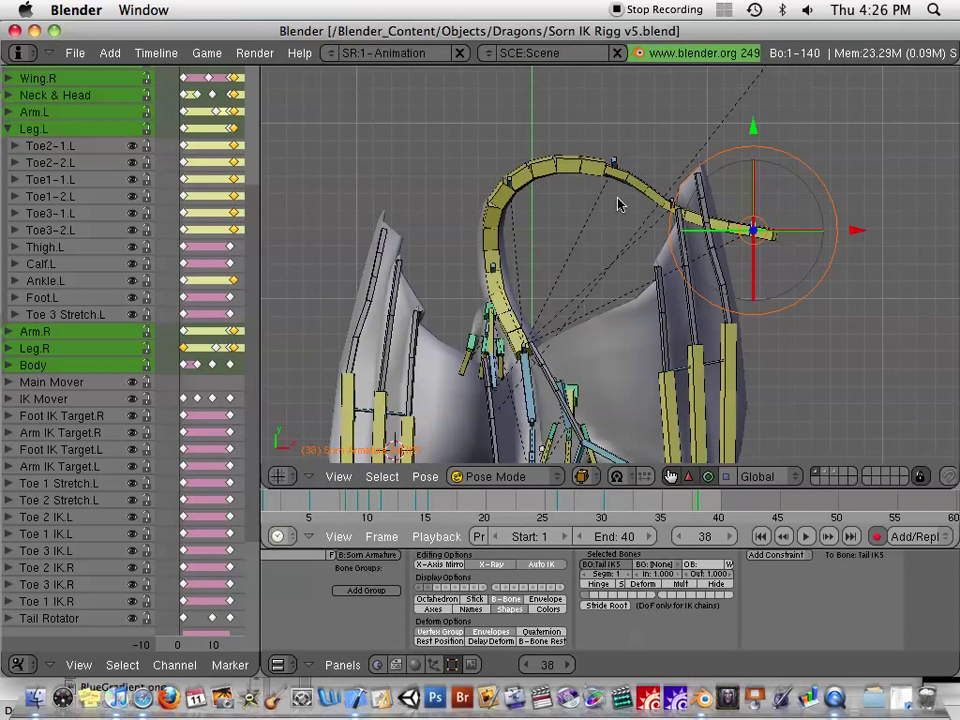
Step: Move the Tail IK4 and Tail IK3 bones farther back to widen the tail's curve in top view
right_click(673, 205)
key("g")
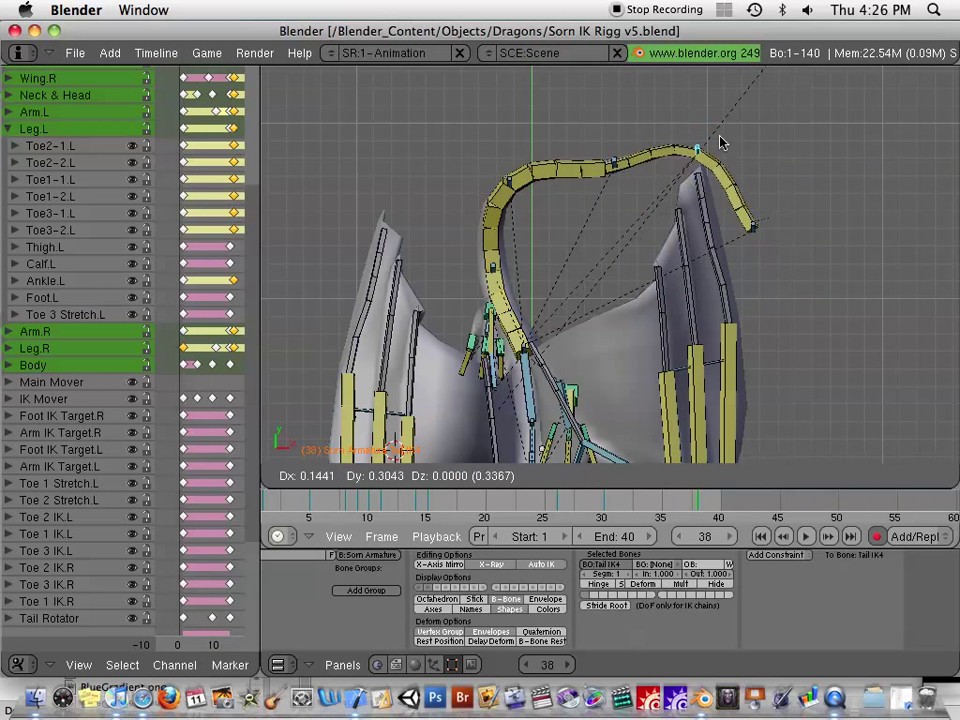
left_click(719, 123)
right_click(613, 165)
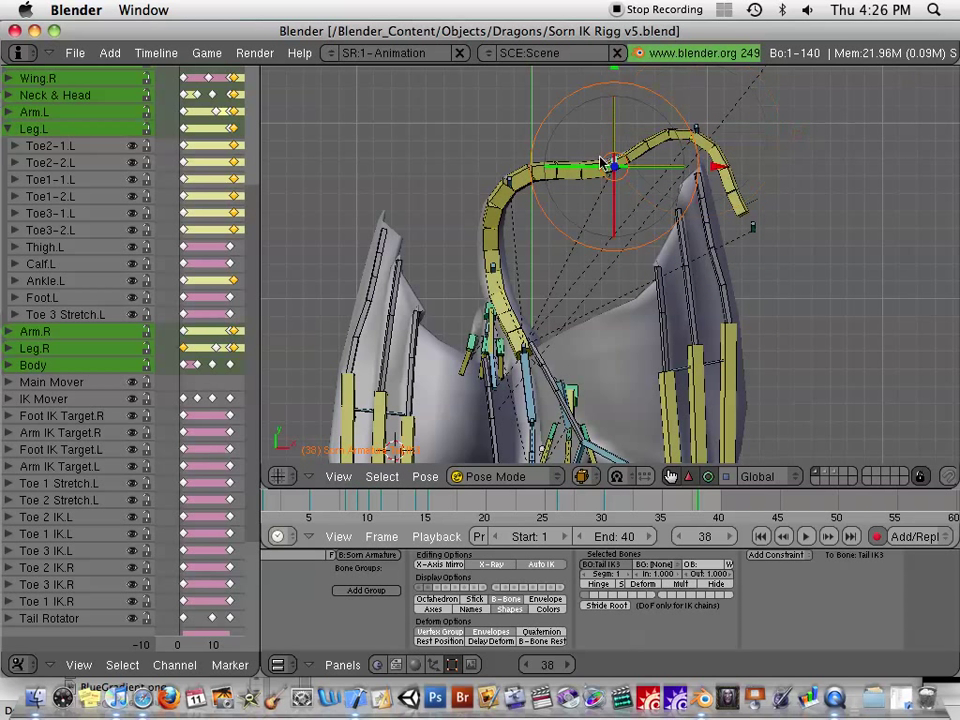
key("g")
left_click(487, 213)
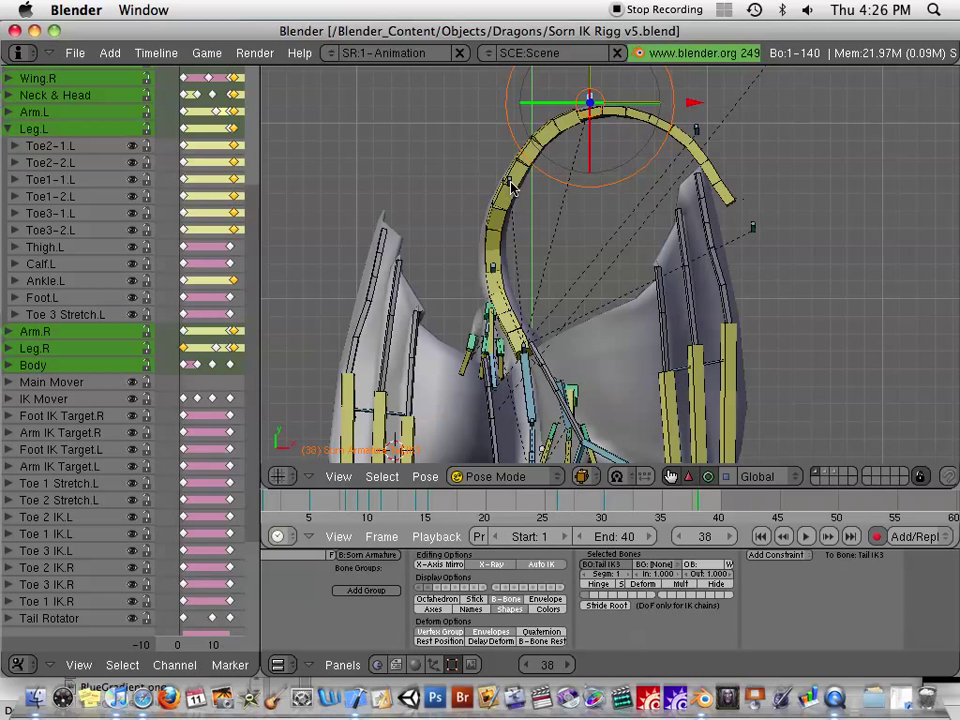
Step: Move the Tail IK2 and Tail IK1 bones in toward the body's centre line to bend the tail's base
right_click(489, 213)
key("g")
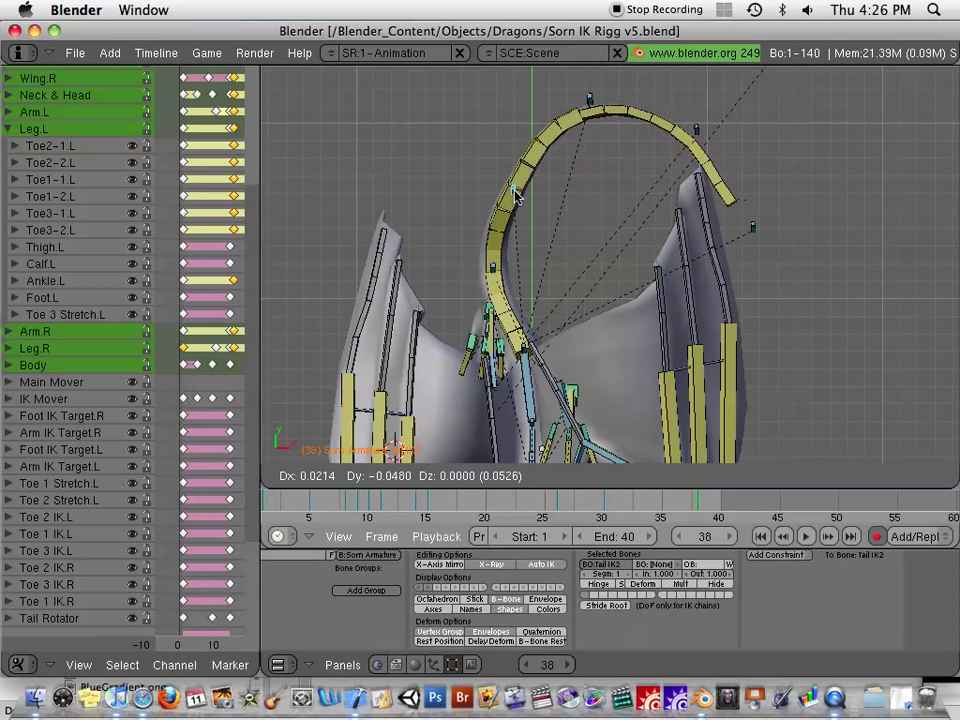
left_click(522, 207)
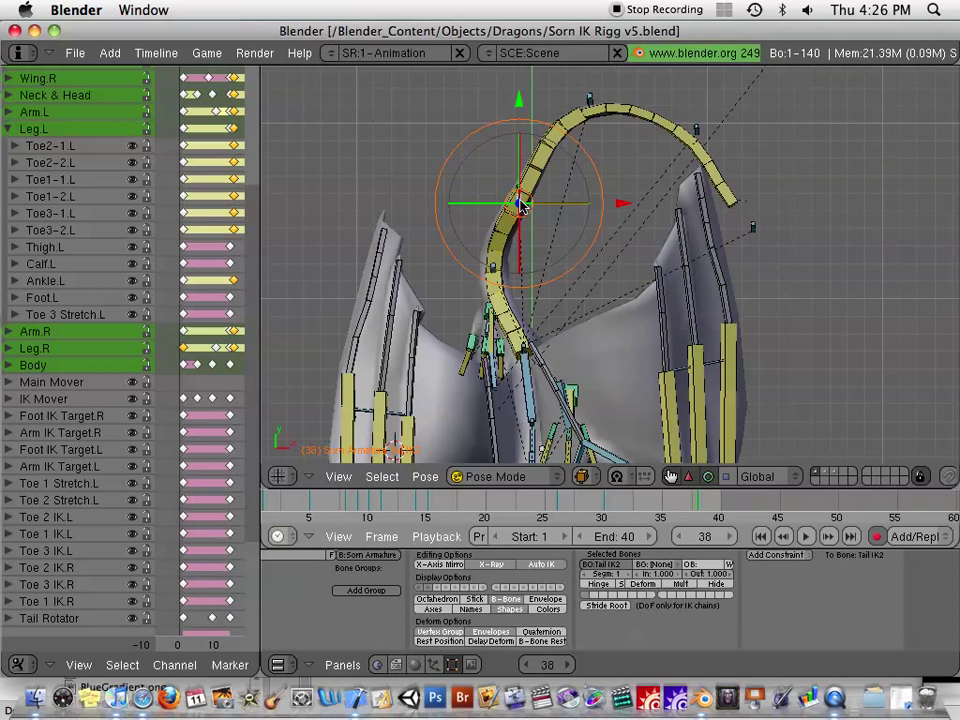
right_click(494, 268)
key("g")
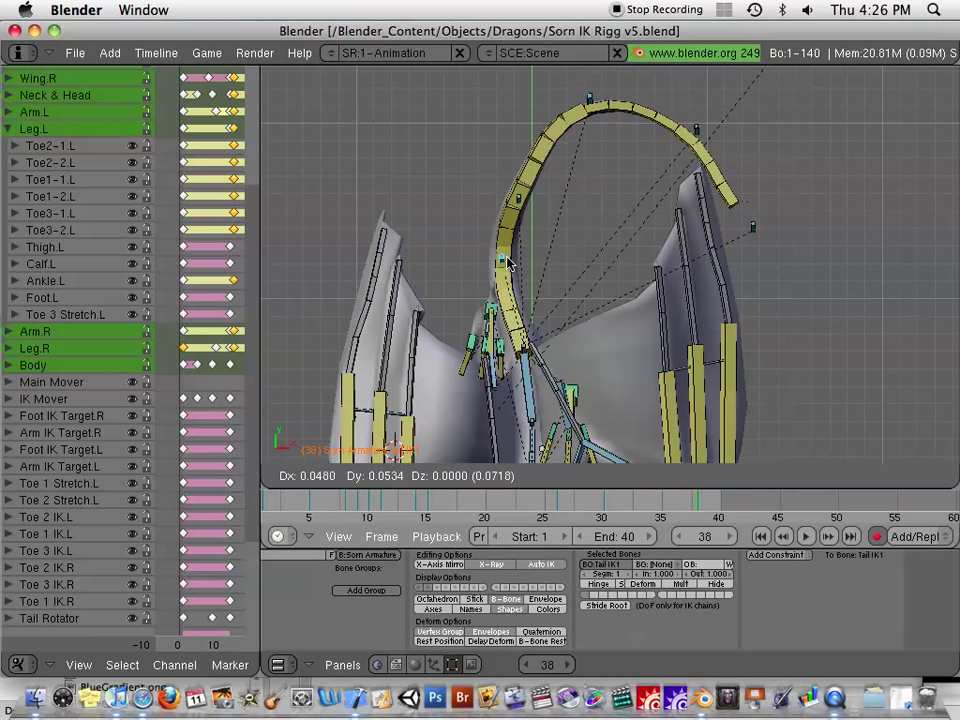
left_click(546, 272)
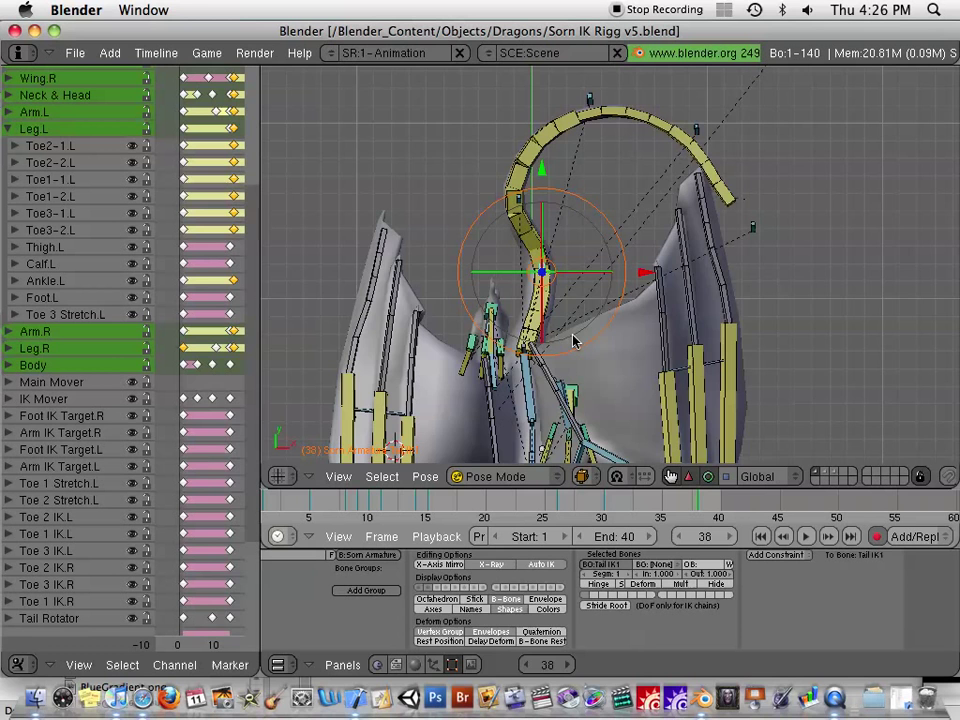
Step: In side view, move the Neck IK 2 bone slightly to adjust the middle of the neck
key("KP_3")
middle_click_drag(570, 325, 800, 439, "shift")
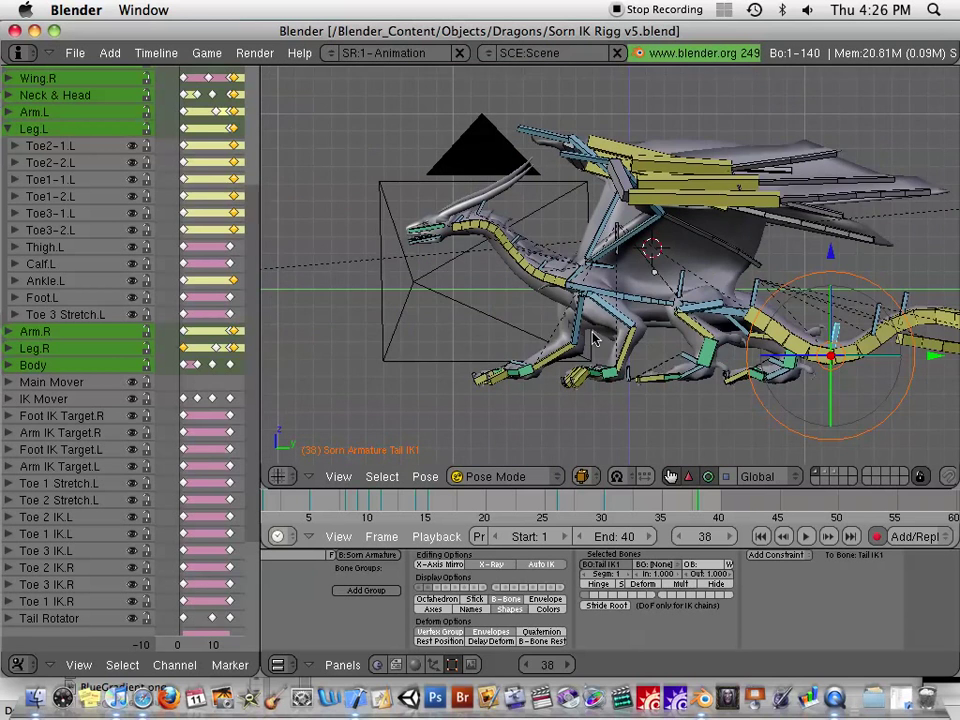
scroll(542, 317, "up", 2)
right_click(506, 228)
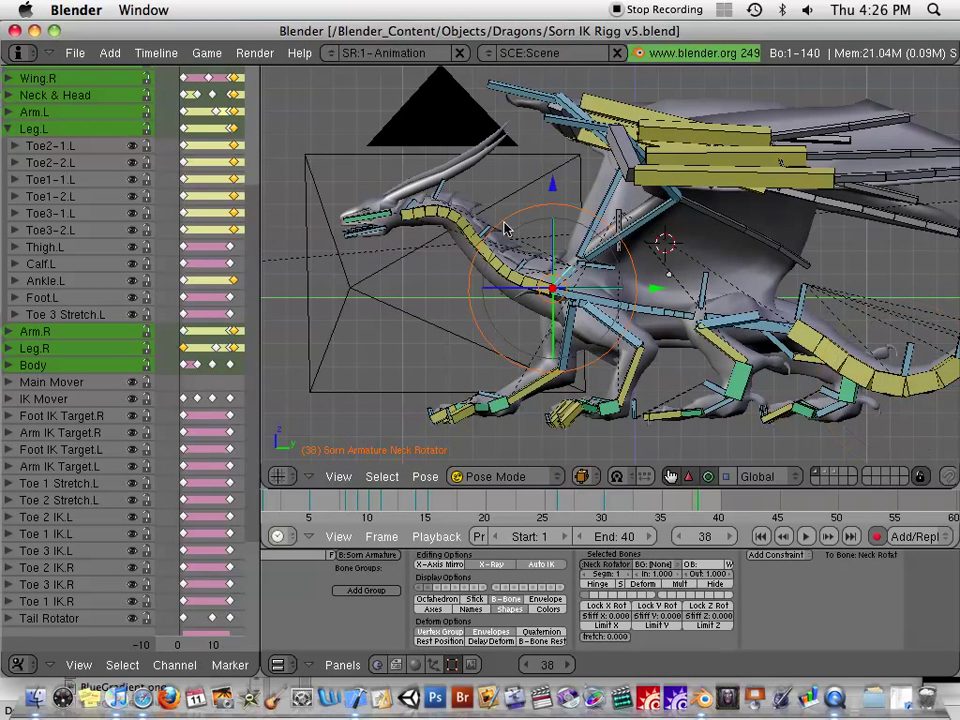
right_click(489, 236)
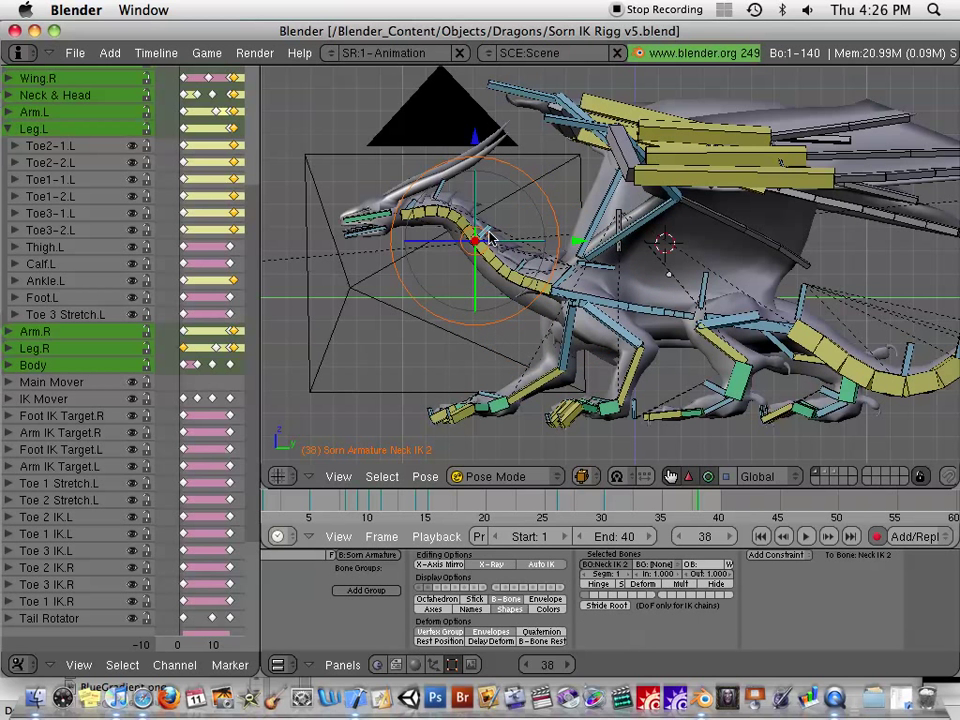
key("g")
left_click(488, 241)
Step: Inspect the Neck IK 4 control bone and the Head bone's Copy Rotation constraint
right_click(415, 204)
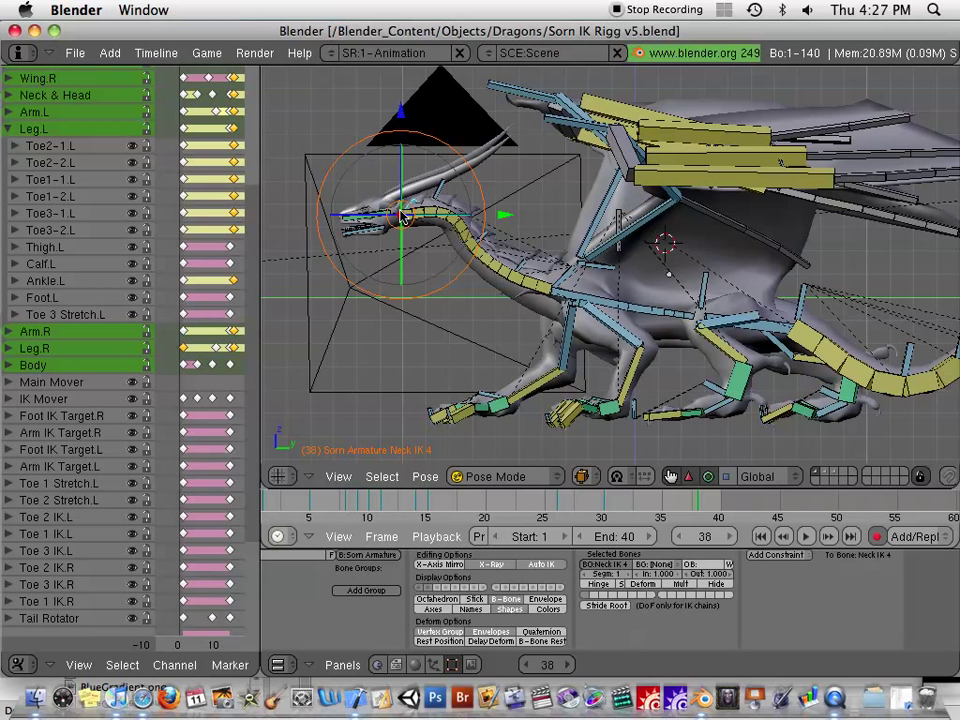
scroll(401, 214, "up", 2)
right_click(447, 250)
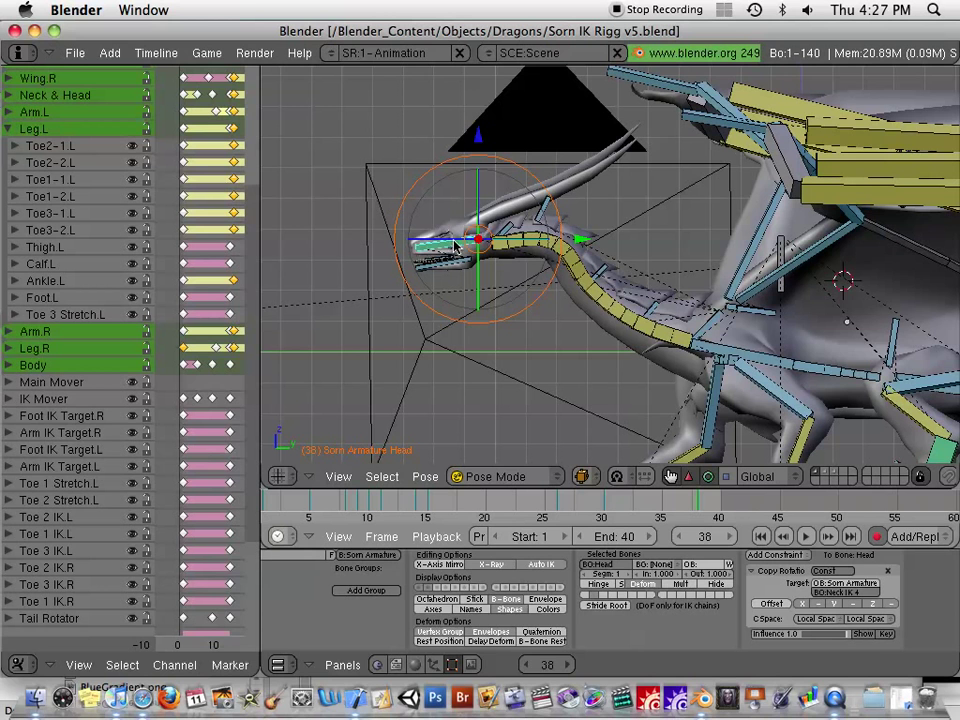
Step: Rotate the Neck IK 4 bone slightly around the X, Z and Y axes to turn and tilt the head
right_click(509, 224)
middle_click_drag(512, 226, 569, 255)
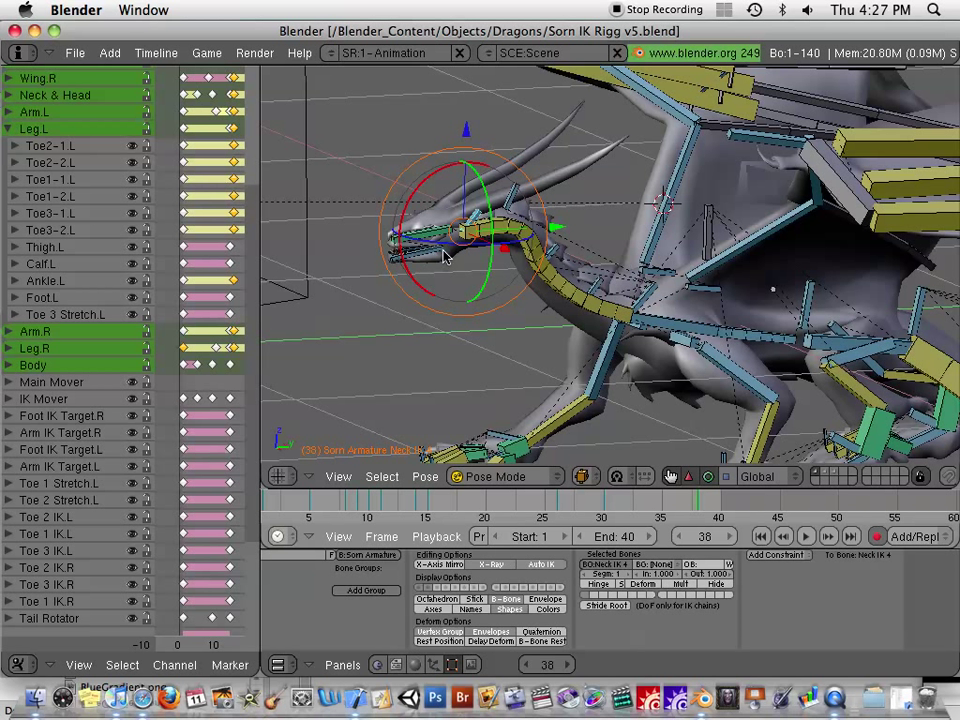
mouse_move(416, 191)
left_mouse_down()
mouse_move(411, 208)
mouse_move(421, 197)
left_mouse_up()
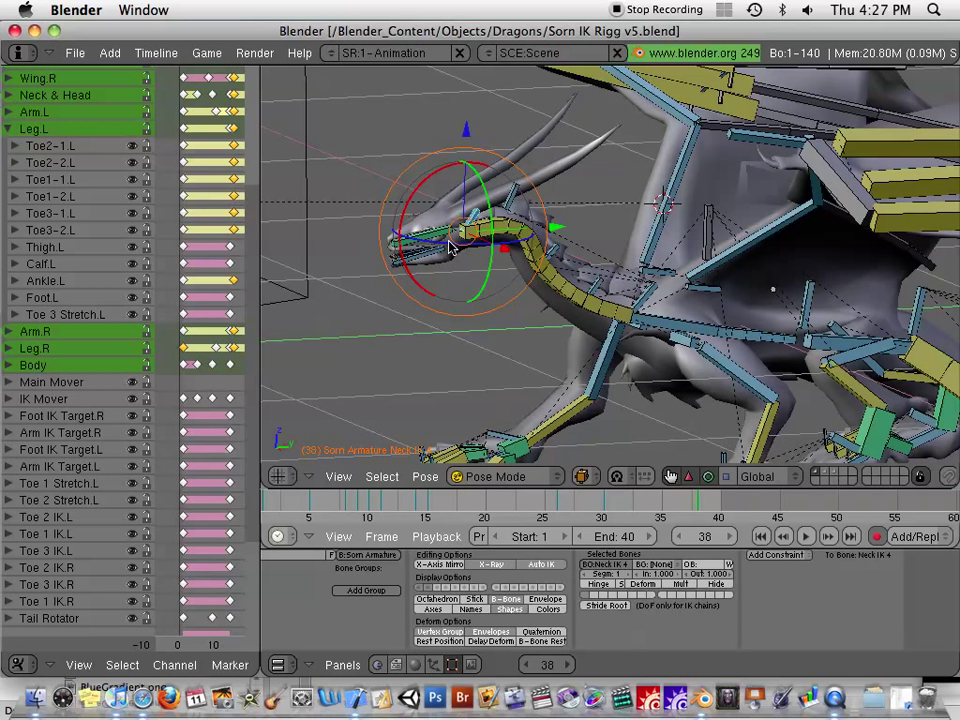
mouse_move(450, 248)
left_mouse_down()
mouse_move(448, 236)
mouse_move(443, 249)
left_mouse_up()
mouse_move(486, 207)
left_mouse_down()
mouse_move(499, 221)
mouse_move(481, 214)
left_mouse_up()
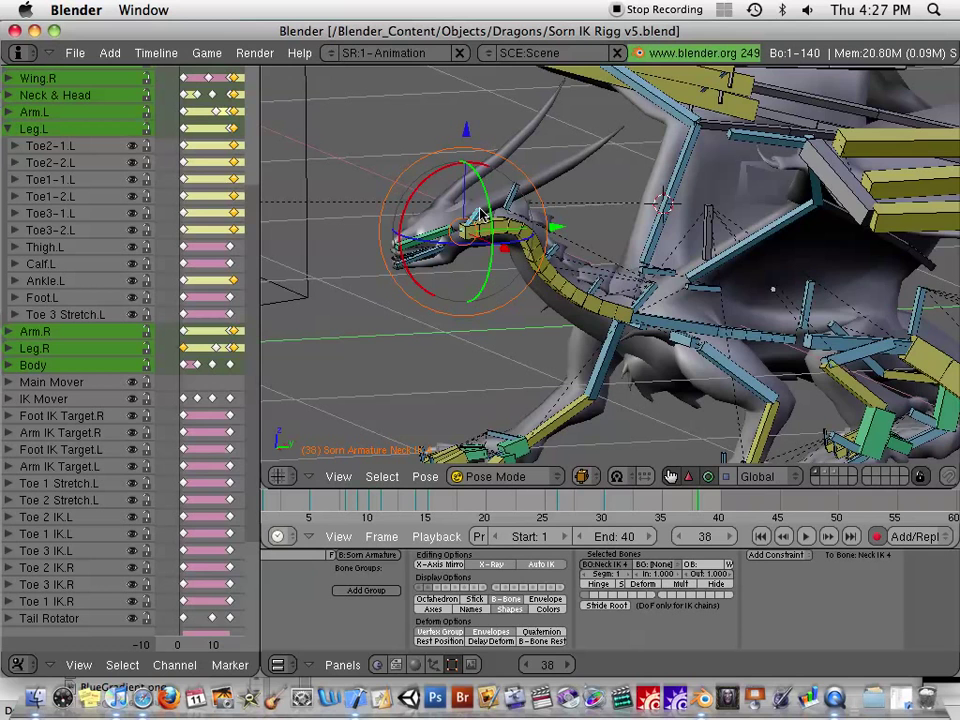
Step: Move the Neck IK 3 bone slightly down and back to adjust the upper bend of the neck
middle_click_drag(680, 262, 545, 203)
right_click(558, 211)
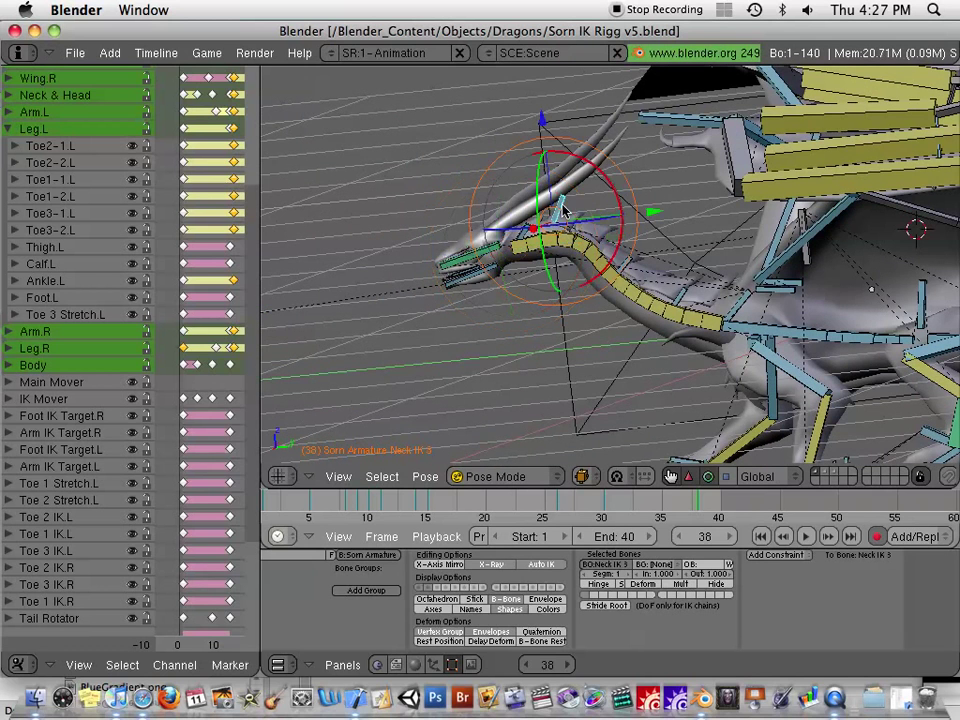
key("g")
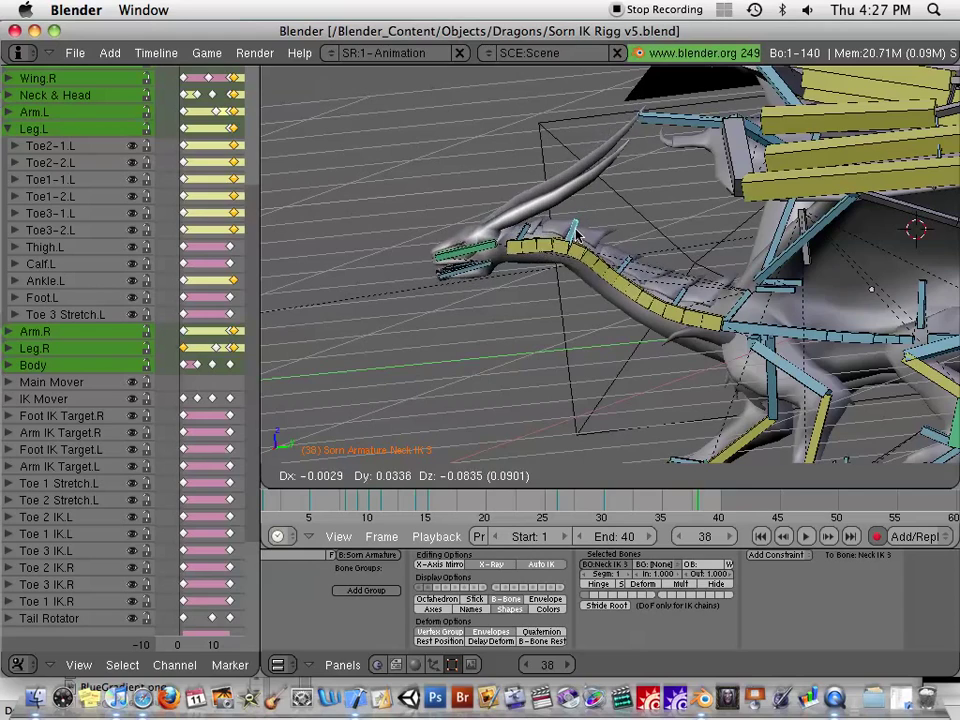
left_click(574, 231)
Step: Look over the left front and hind feet's bones and select the Foot Control.L bone
middle_click_drag(693, 226, 595, 288, "shift")
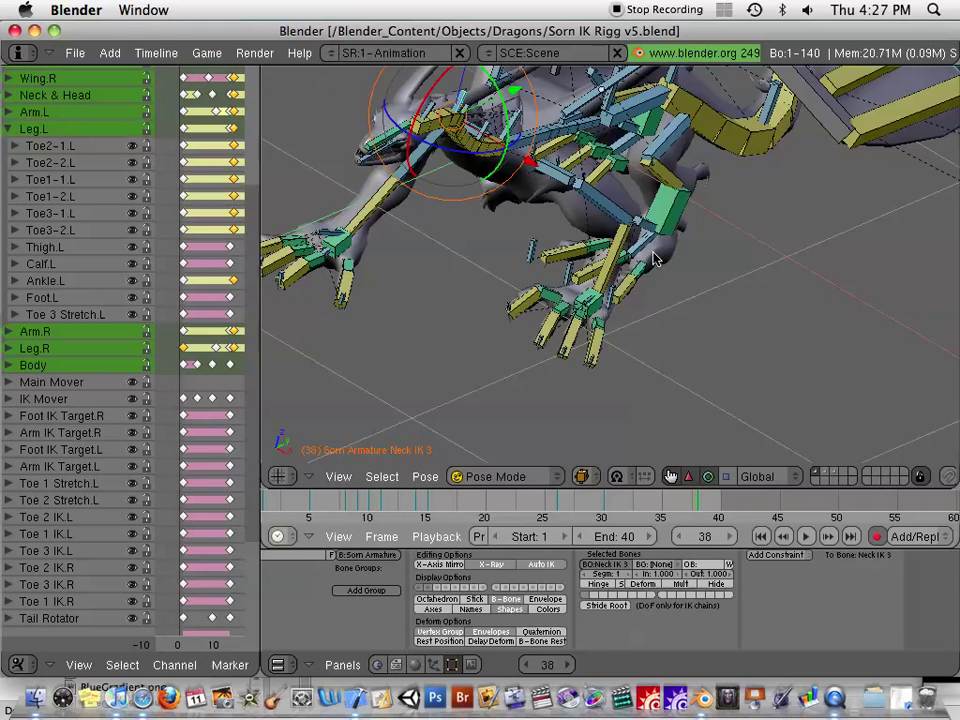
middle_click_drag(656, 260, 582, 288)
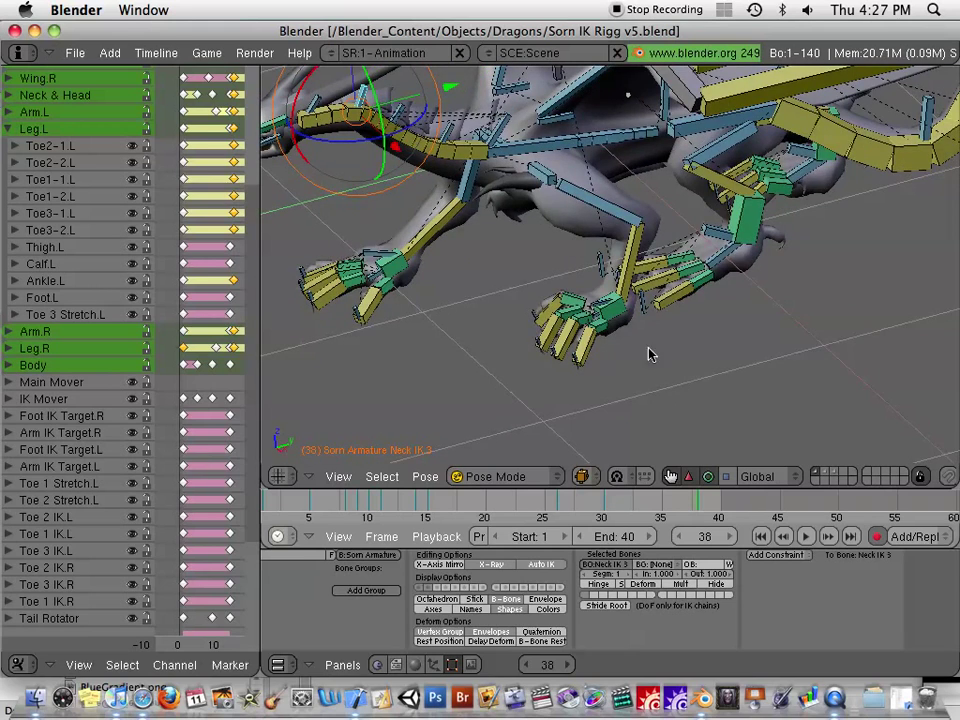
scroll(632, 365, "up", 5)
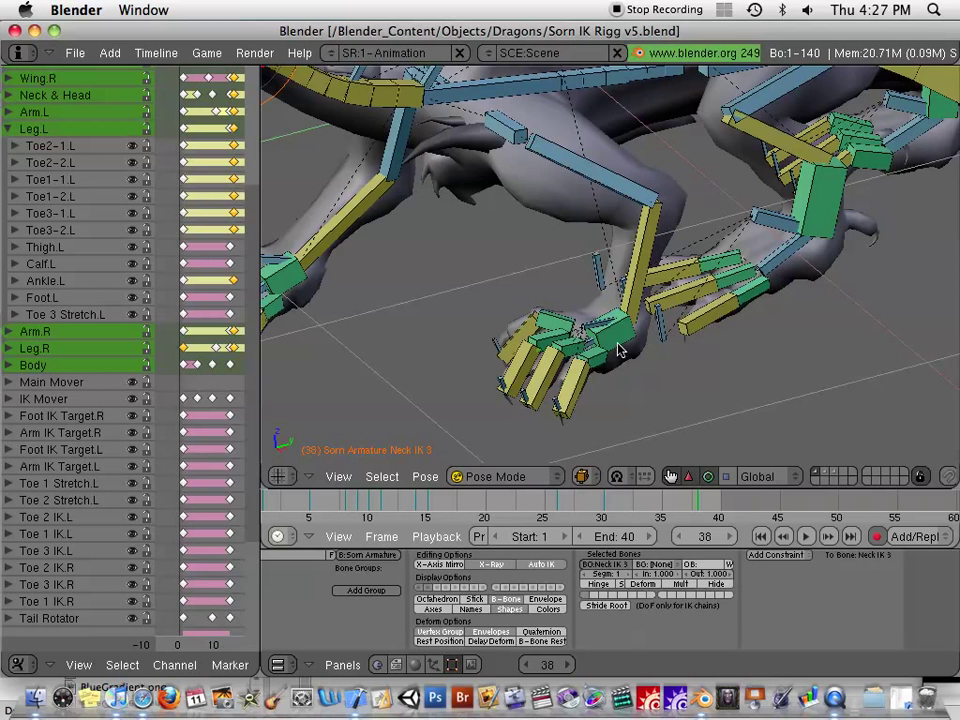
middle_click_drag(615, 416, 622, 370)
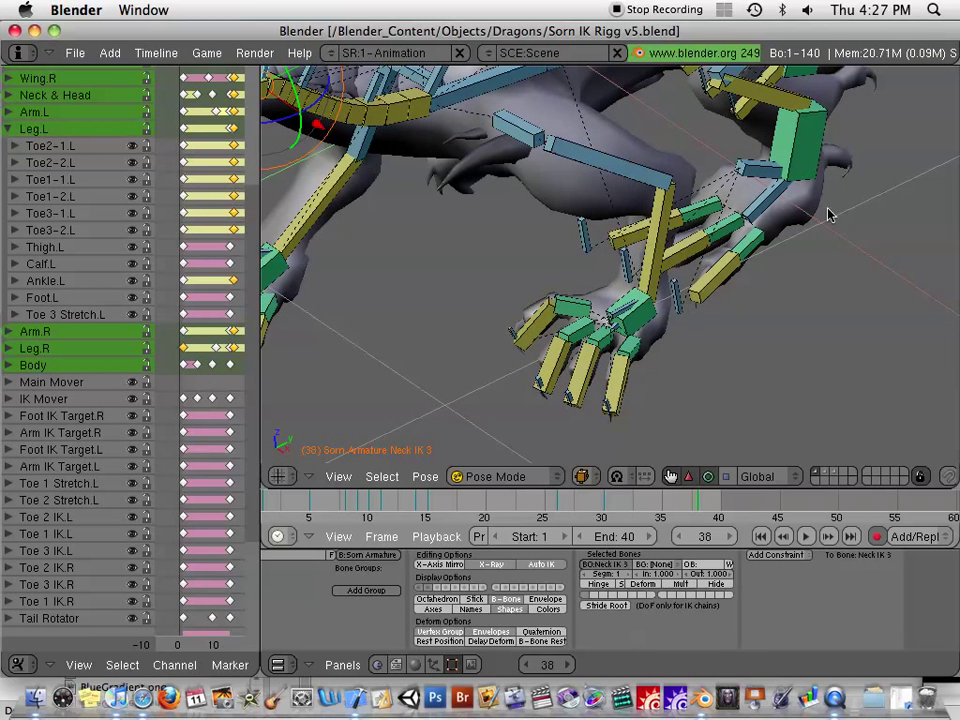
middle_click_drag(828, 214, 805, 175)
right_click(805, 175)
middle_click_drag(846, 272, 735, 270)
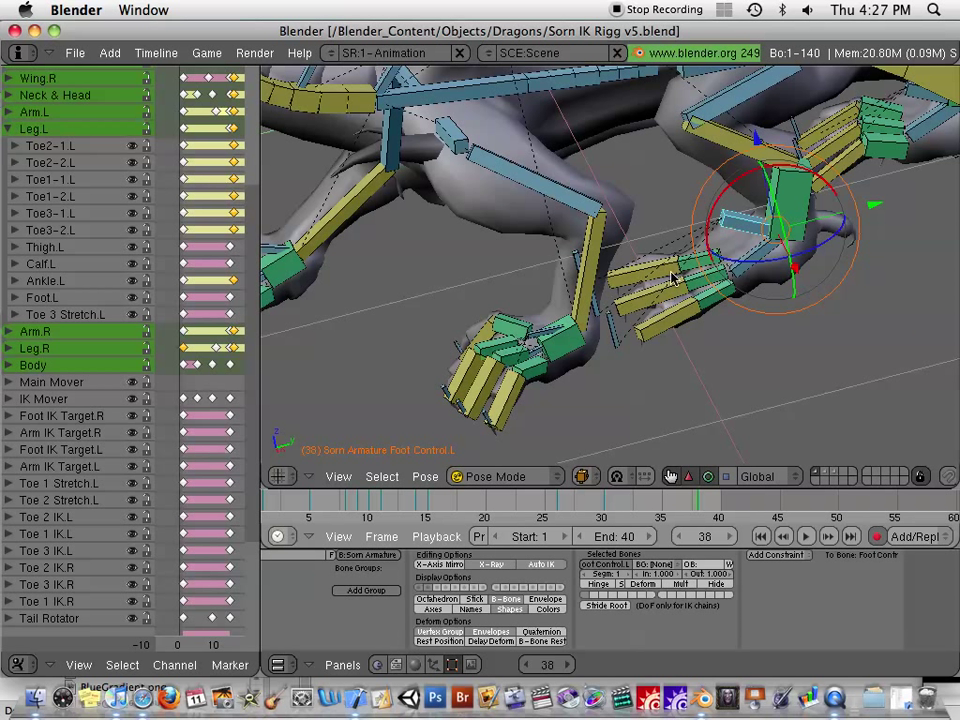
Step: Move the Toe 1 IK.L, Toe 2 IK.L and Toe 3 IK.L bones individually to reposition the left hind foot's toes
right_click(612, 340)
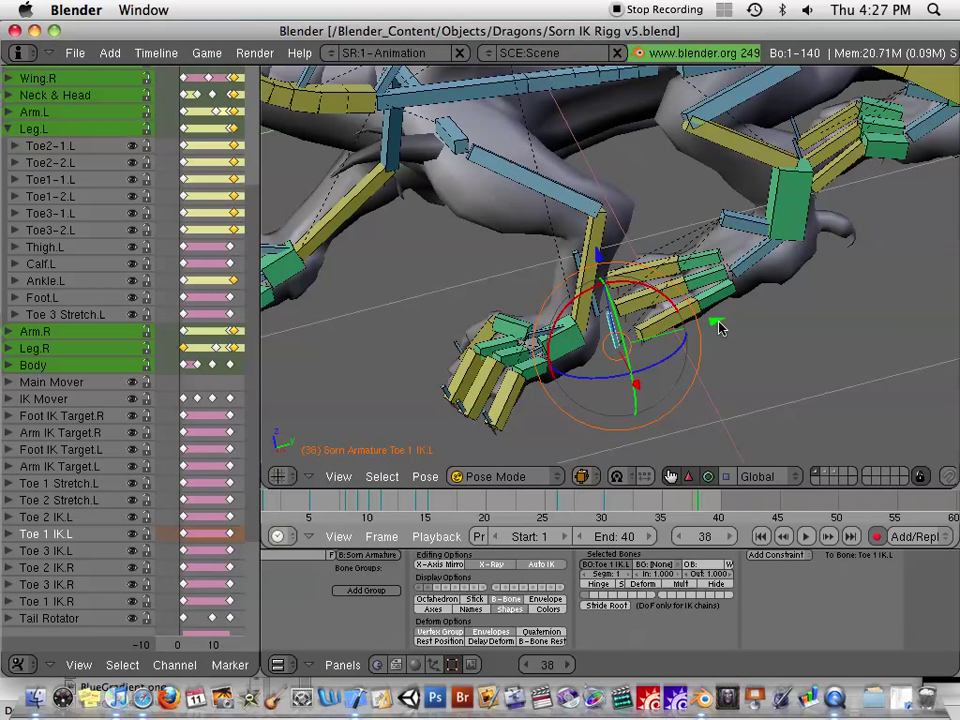
left_click_drag(720, 327, 745, 308)
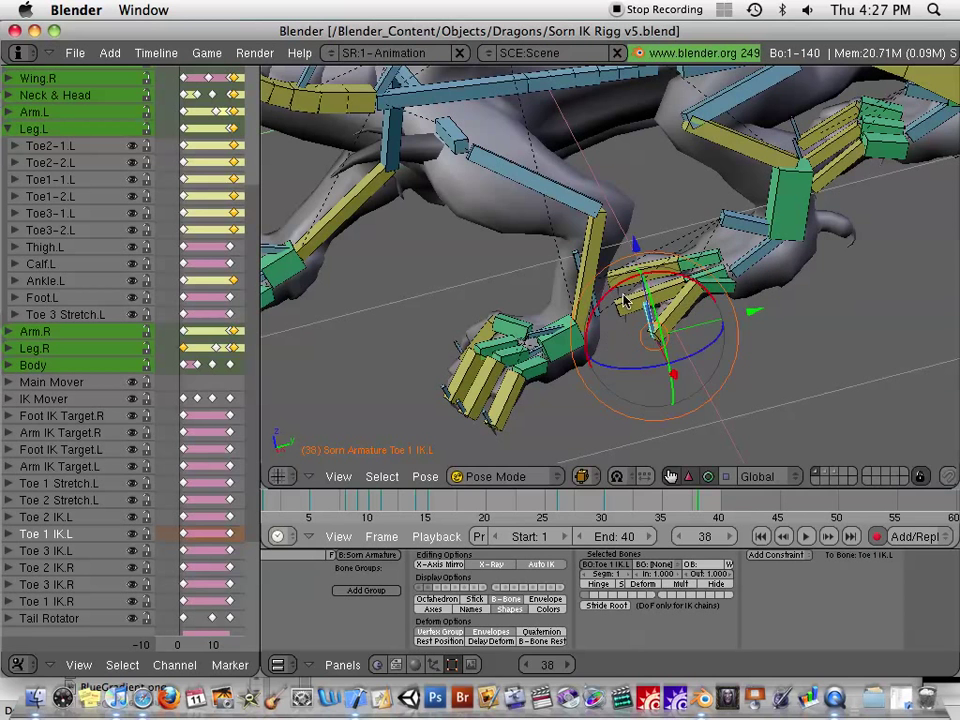
right_click(602, 310)
middle_click_drag(695, 307, 658, 317)
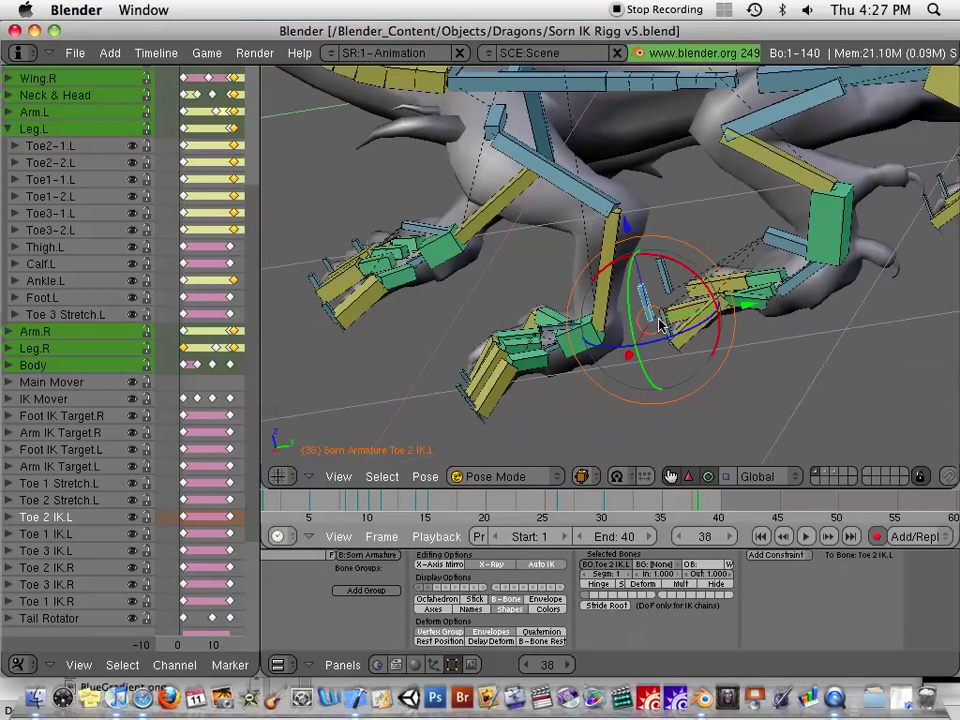
left_click_drag(752, 301, 811, 276)
right_click(765, 281)
left_click_drag(682, 188, 682, 192)
middle_click_drag(747, 335, 730, 308)
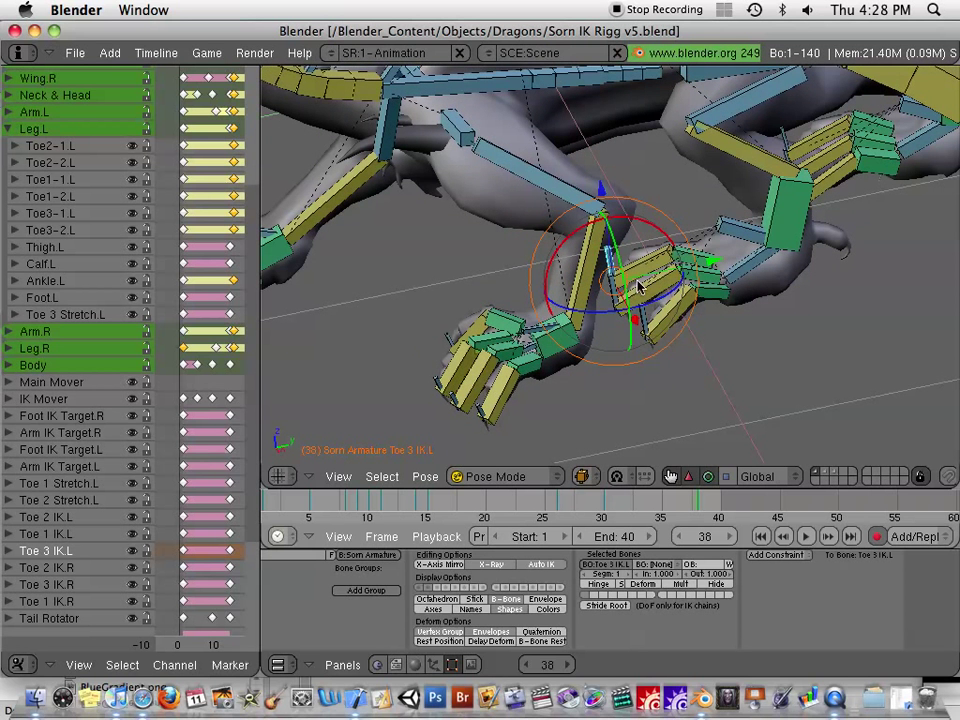
Step: Scale the Foot Control.L bone along its Y axis with the scale manipulator in Normal orientation
right_click(738, 245)
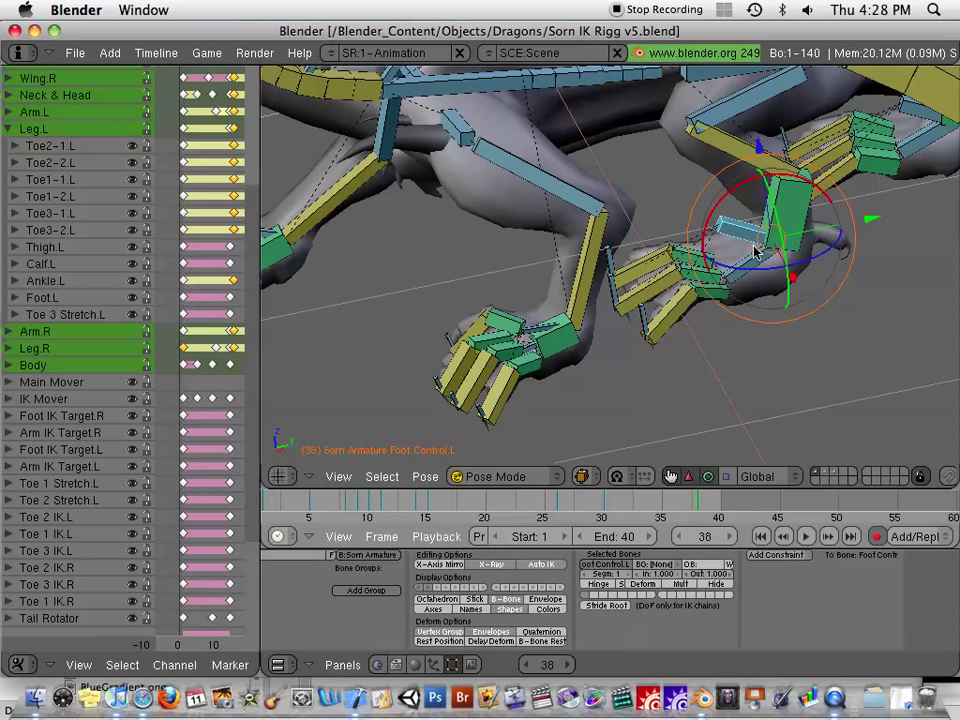
left_click(726, 477)
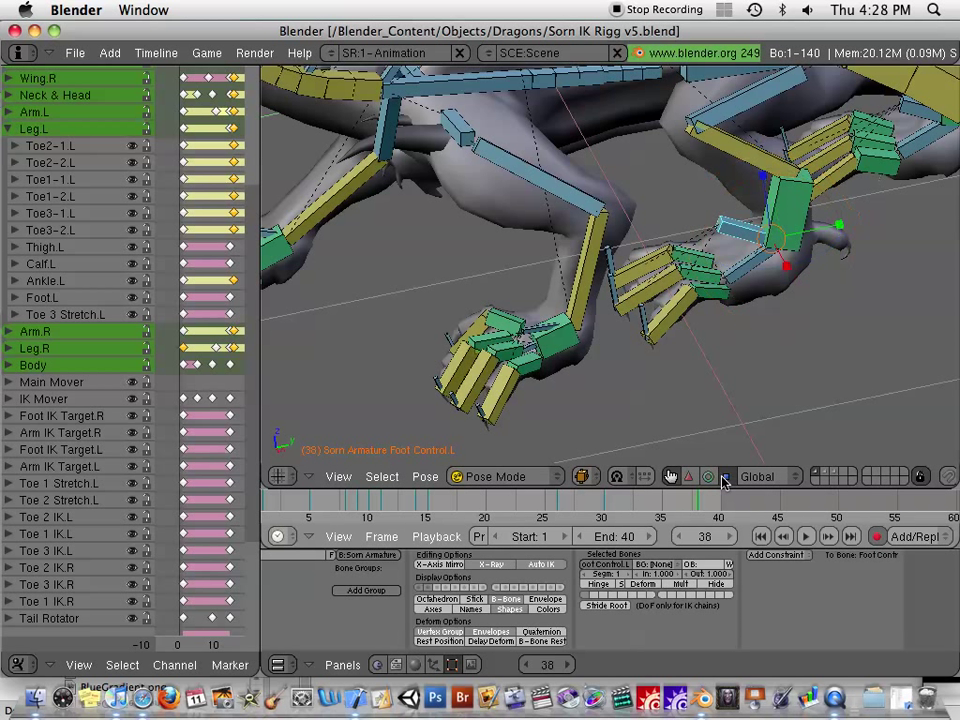
left_click(784, 476)
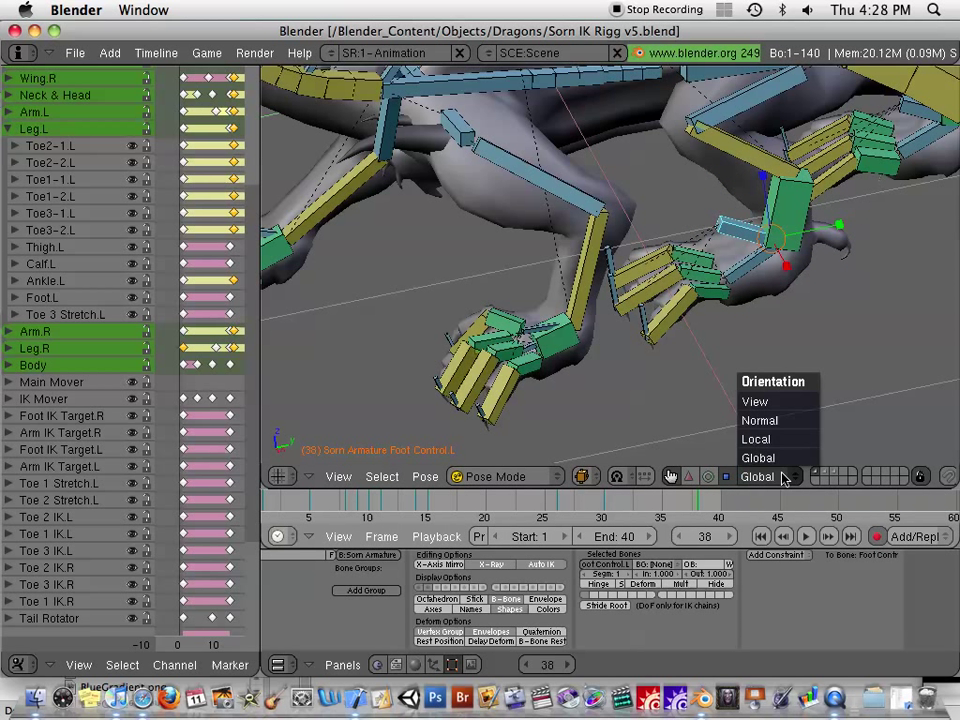
left_click(782, 420)
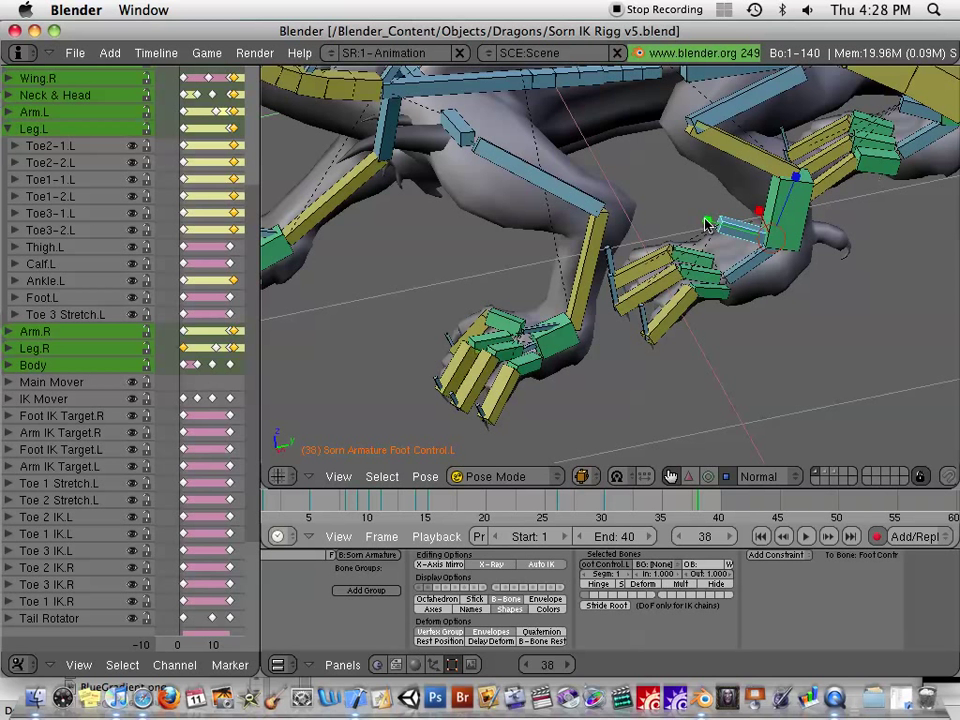
left_click_drag(706, 224, 640, 298)
middle_click_drag(640, 298, 648, 270)
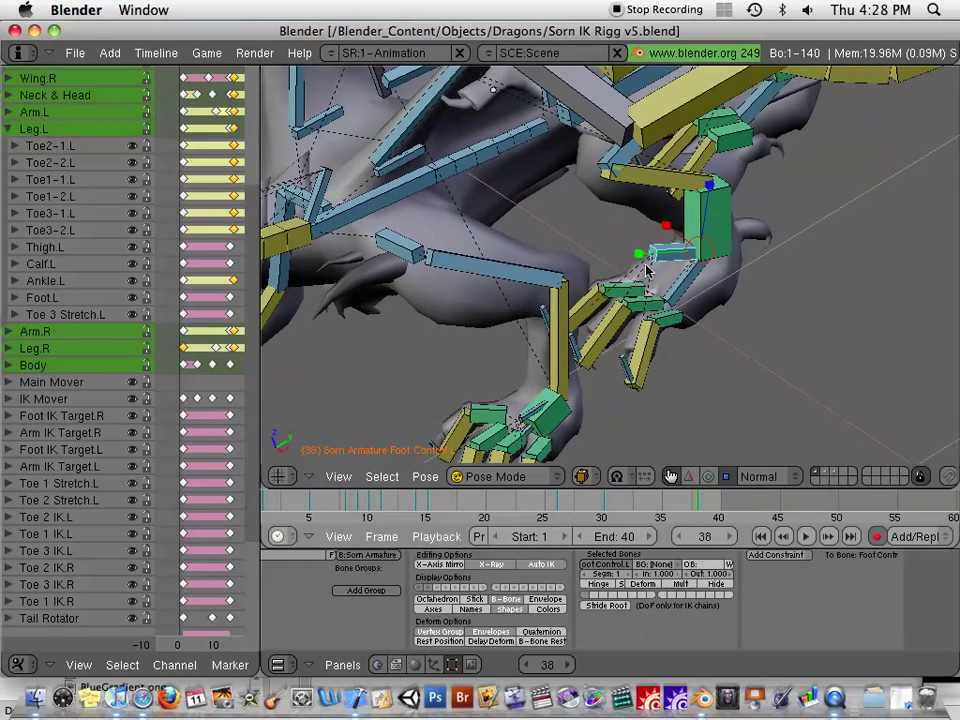
key("s")
key("y")
left_click(671, 226)
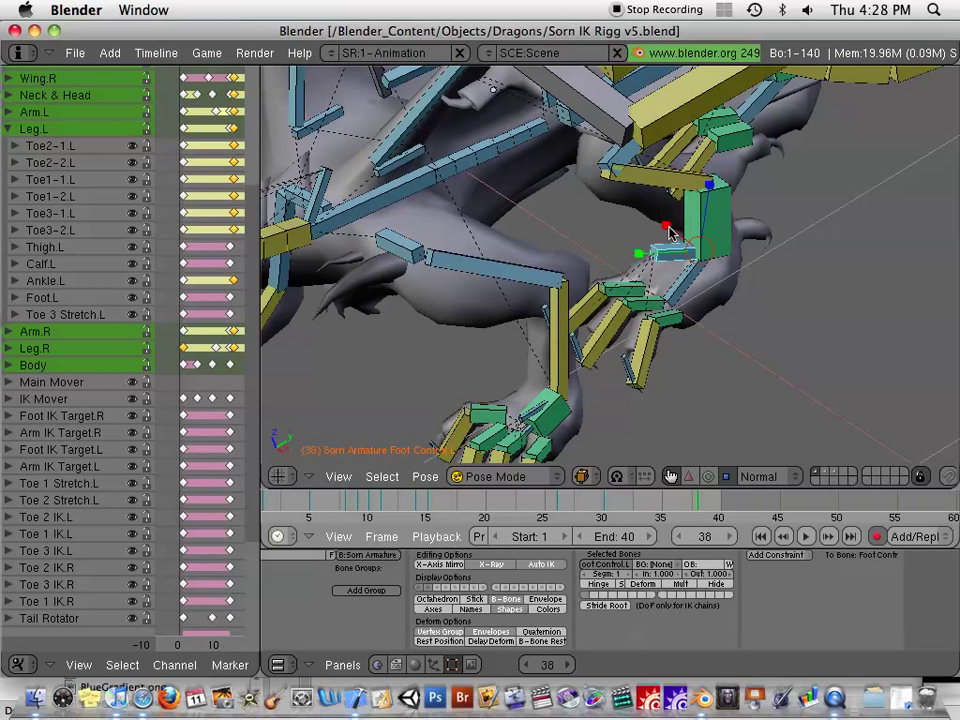
Step: Scale the Foot Control.L bone along its X and Z axes to adjust the spread and curl of the toes
key("s")
key("x")
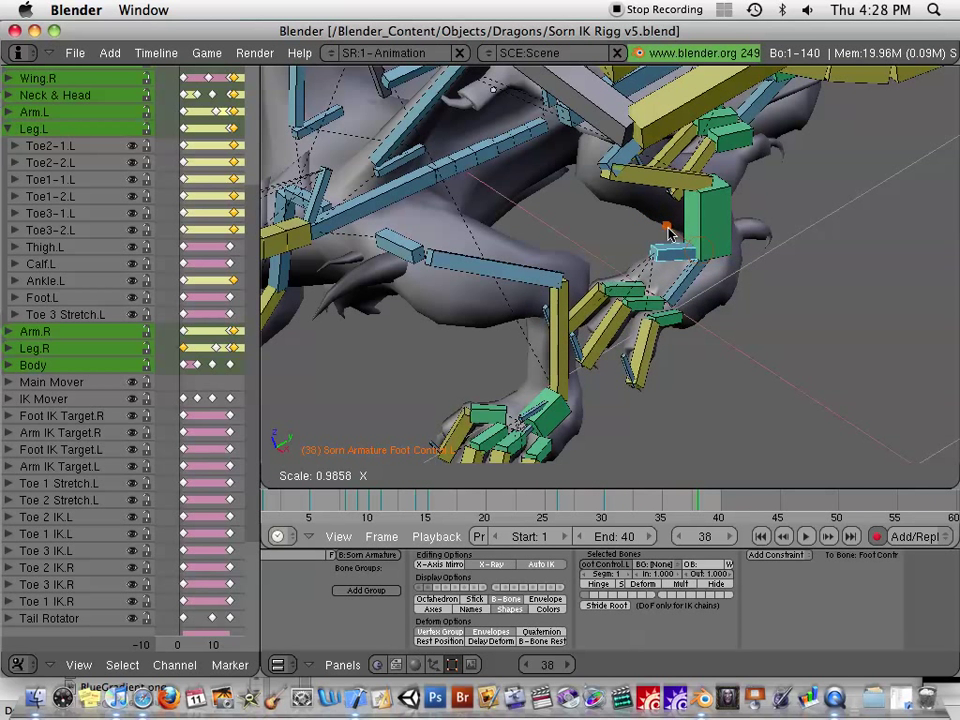
left_click(683, 246)
key("s")
key("z")
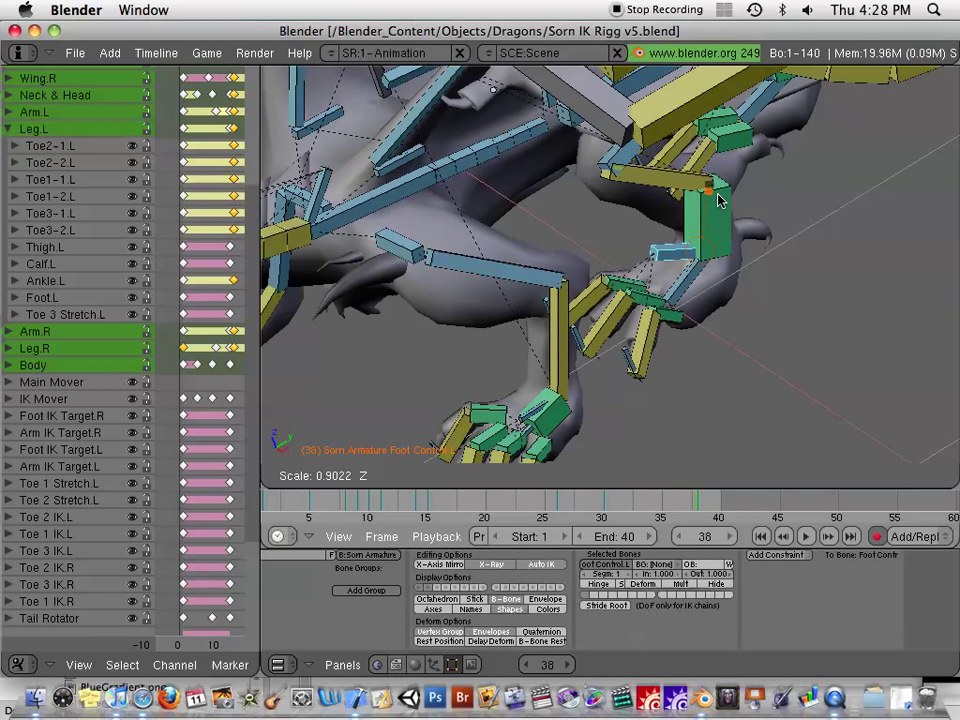
left_click(718, 200)
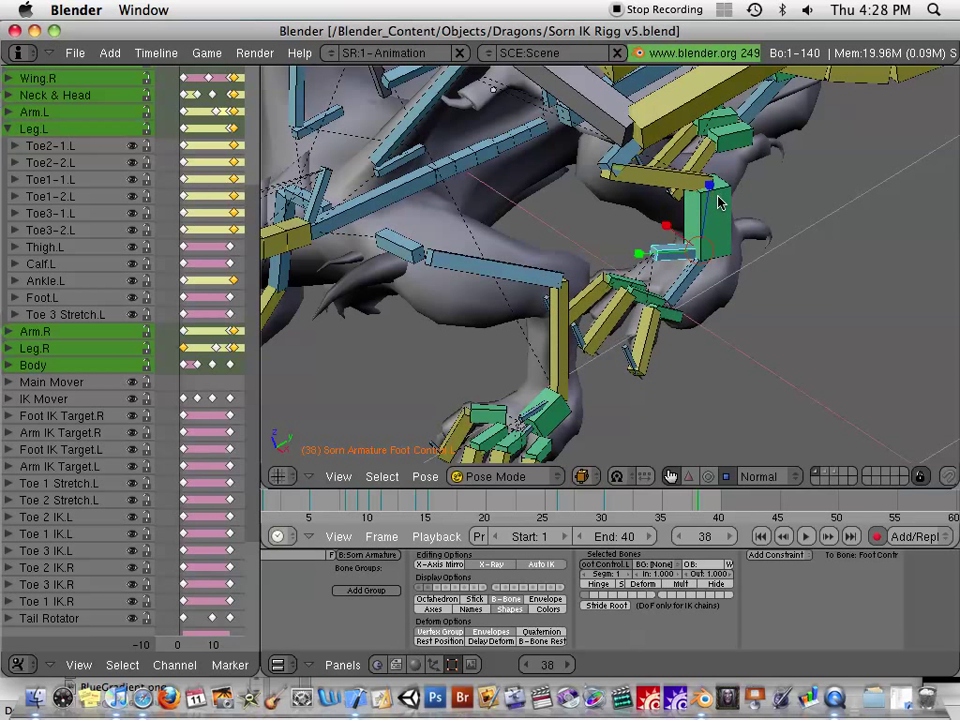
Step: Rotate the Foot Control.L bone with the rotation manipulator to swing all the left hind toes together
left_click(709, 477)
left_click_drag(655, 226, 667, 248)
left_click_drag(713, 283, 720, 270)
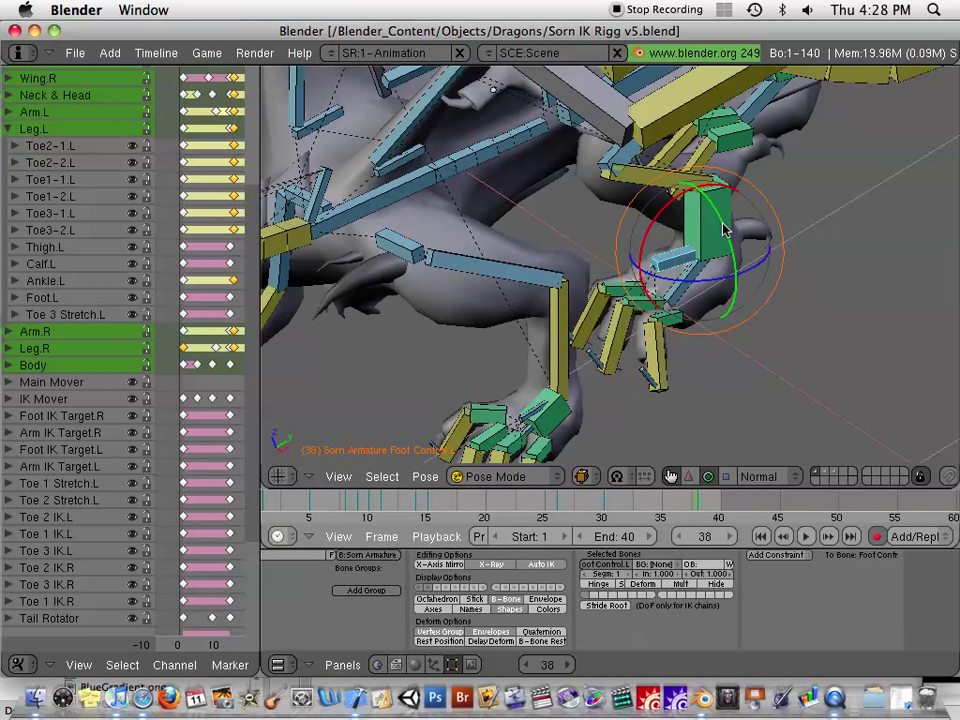
Step: Scale the rotated Foot Control.L bone again, including about 1.34 along its X axis, to spread the toes
left_click(726, 477)
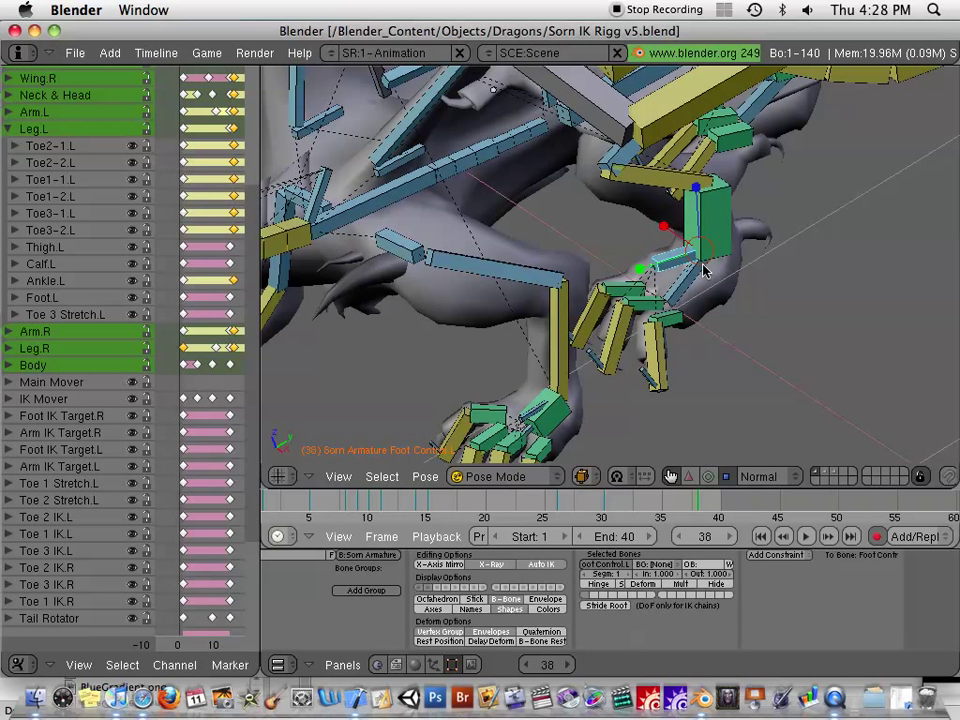
key("s")
left_click_drag(703, 270, 706, 267)
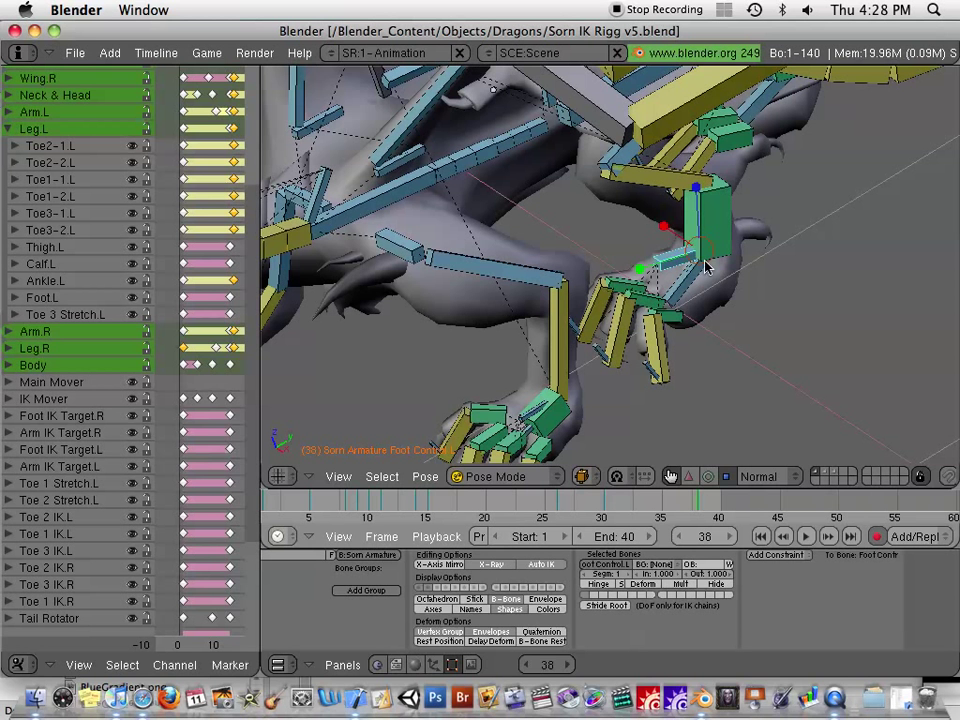
key("s")
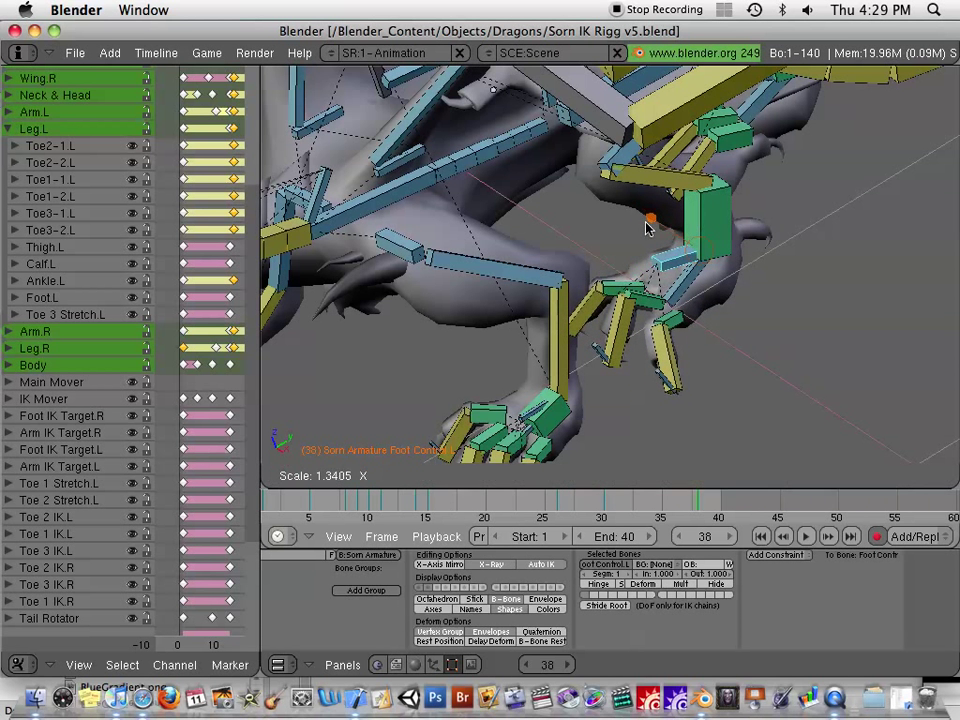
left_click(619, 414)
Step: Scale the left front foot's Hand Control.L bone along its X axis to spread its toes and draw them together
middle_click_drag(619, 414, 631, 330, "shift")
right_click(538, 337)
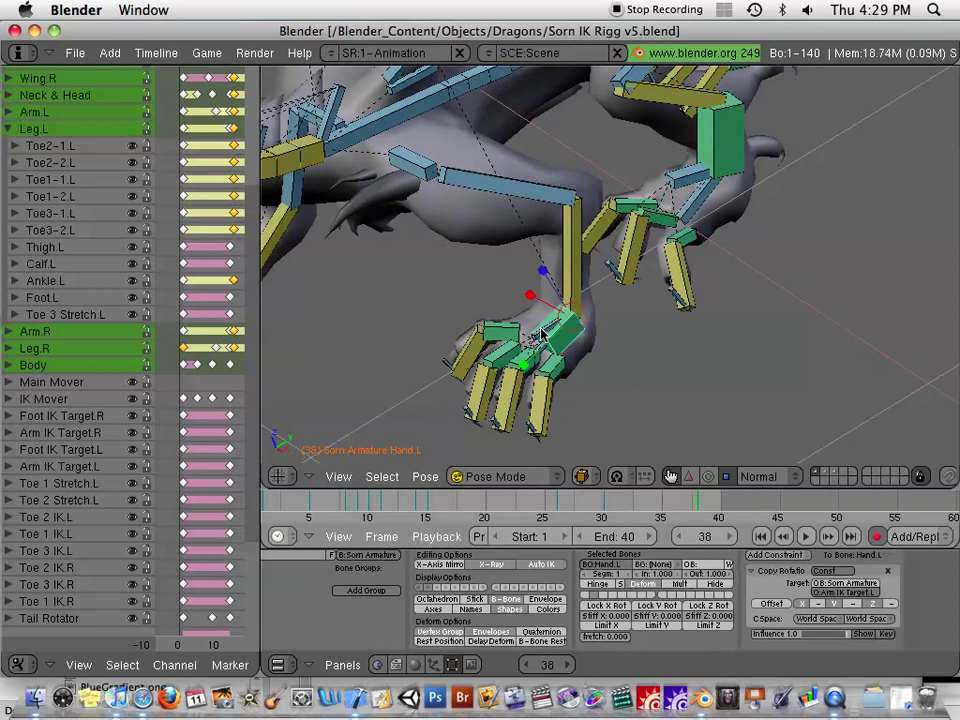
right_click(542, 340)
key("s")
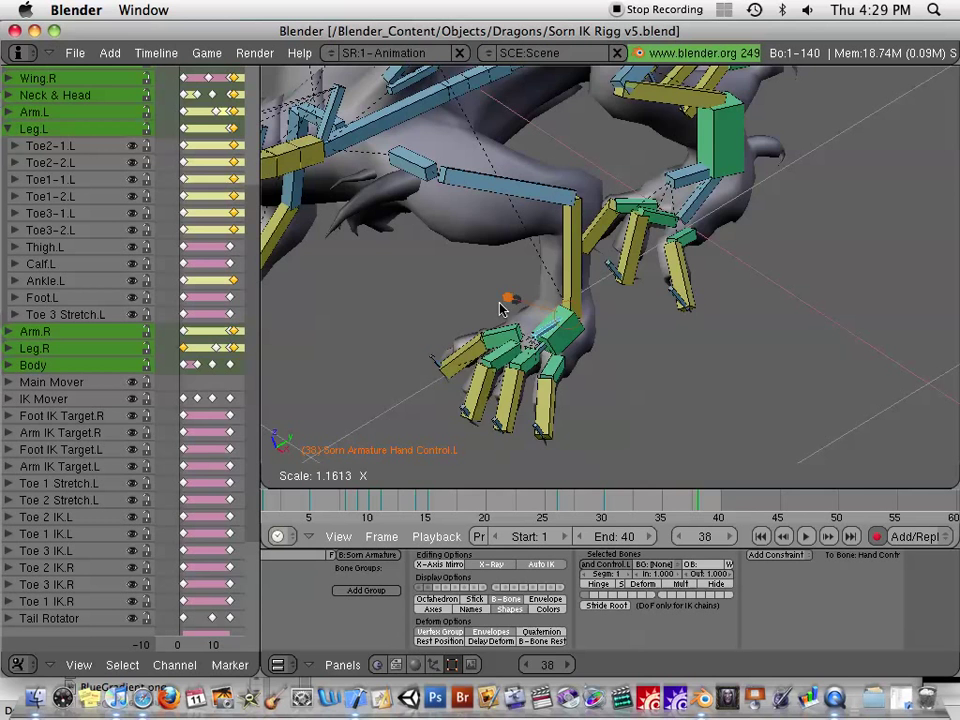
left_click(520, 318)
middle_click_drag(520, 318, 645, 332)
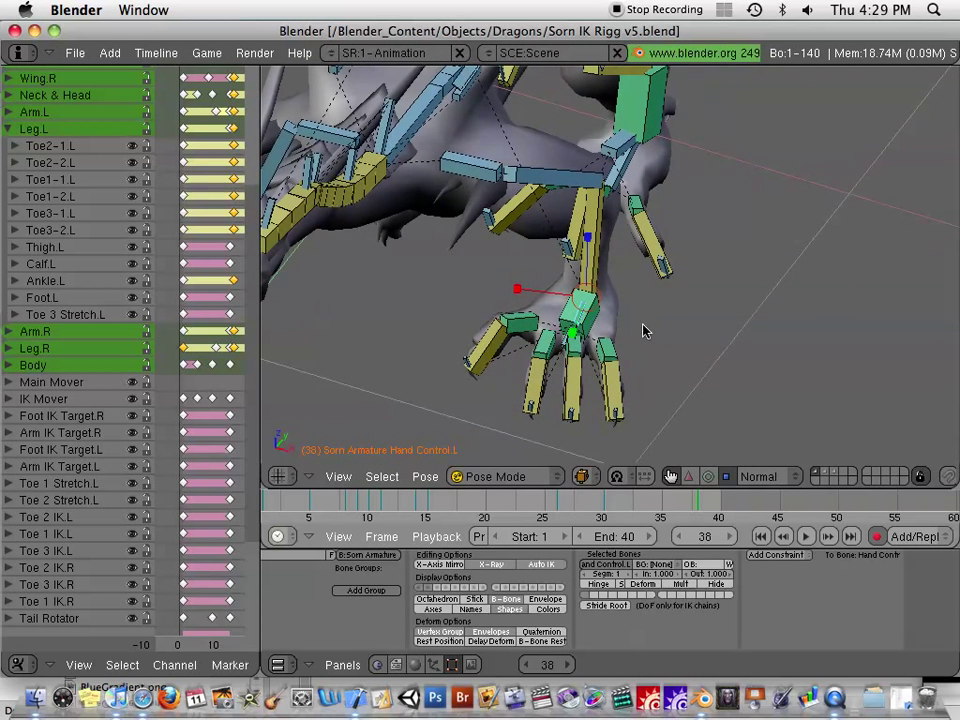
mouse_move(514, 290)
left_mouse_down()
mouse_move(504, 292)
mouse_move(518, 292)
left_mouse_up()
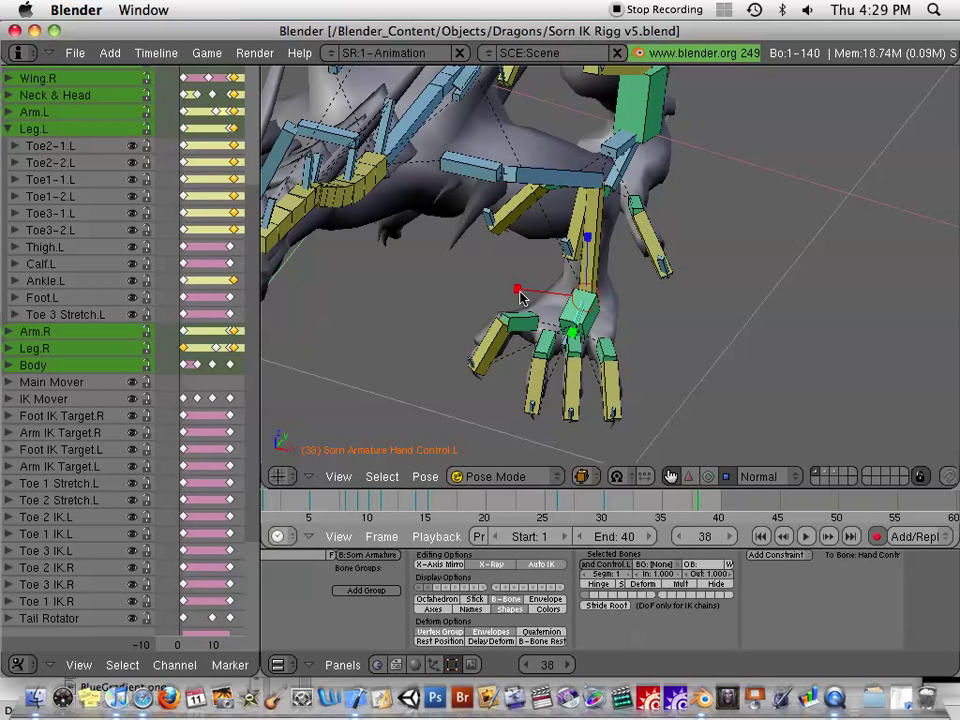
key("s")
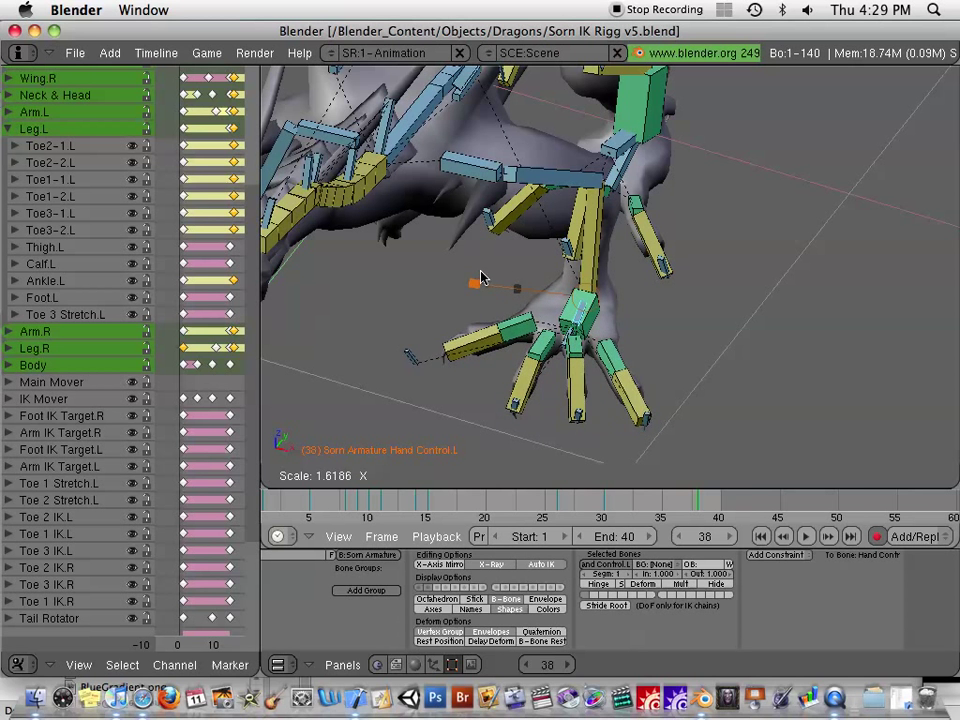
left_click(510, 285)
Step: Scale the Hand Control.L bone along its Y axis to pull in and extend the front toes
middle_click_drag(611, 306, 575, 332)
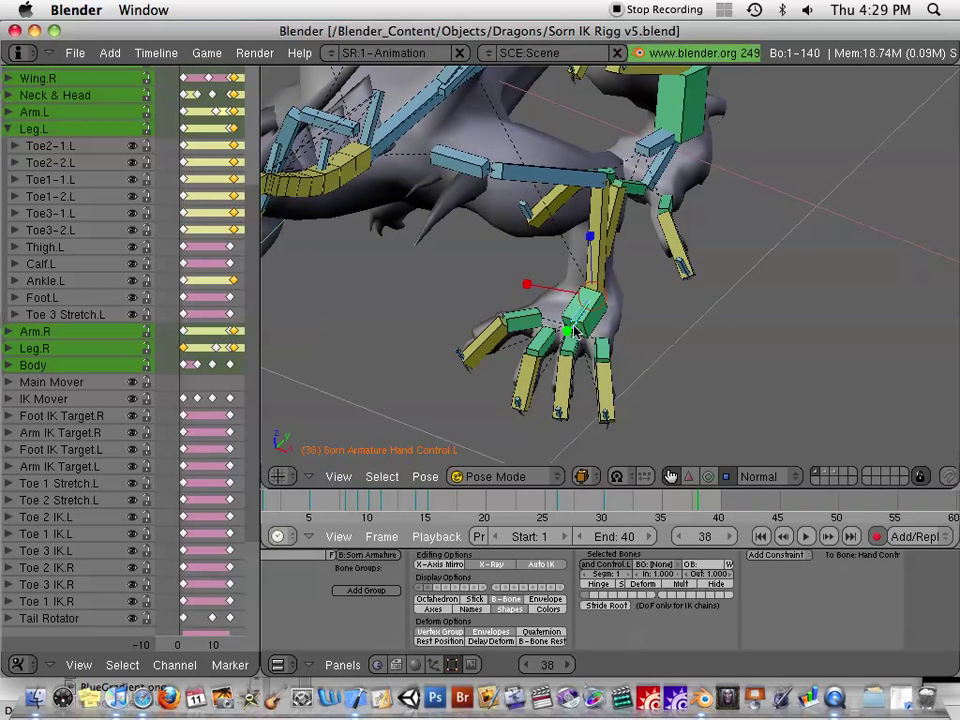
key("s")
key("y")
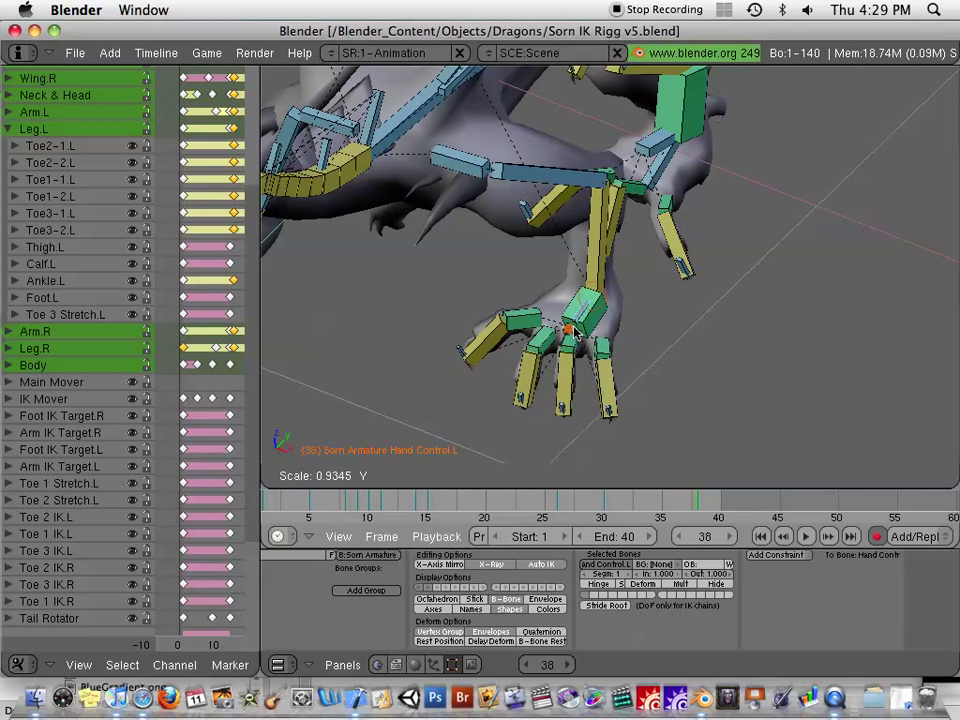
left_click_drag(573, 327, 569, 333)
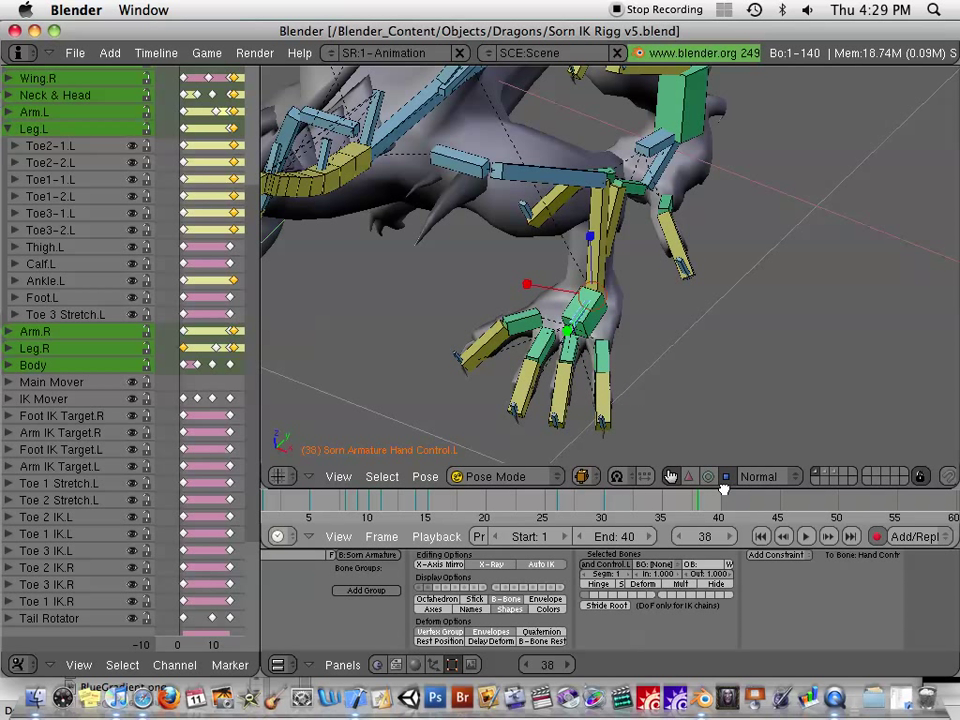
Step: Rotate the Hand Control.L bone slightly with the rotation manipulator to adjust the front toes' angle
left_click(709, 479)
left_click_drag(569, 282, 571, 280)
middle_click_drag(460, 284, 601, 302, "shift")
left_click_drag(677, 297, 673, 296)
middle_click_drag(673, 296, 745, 322)
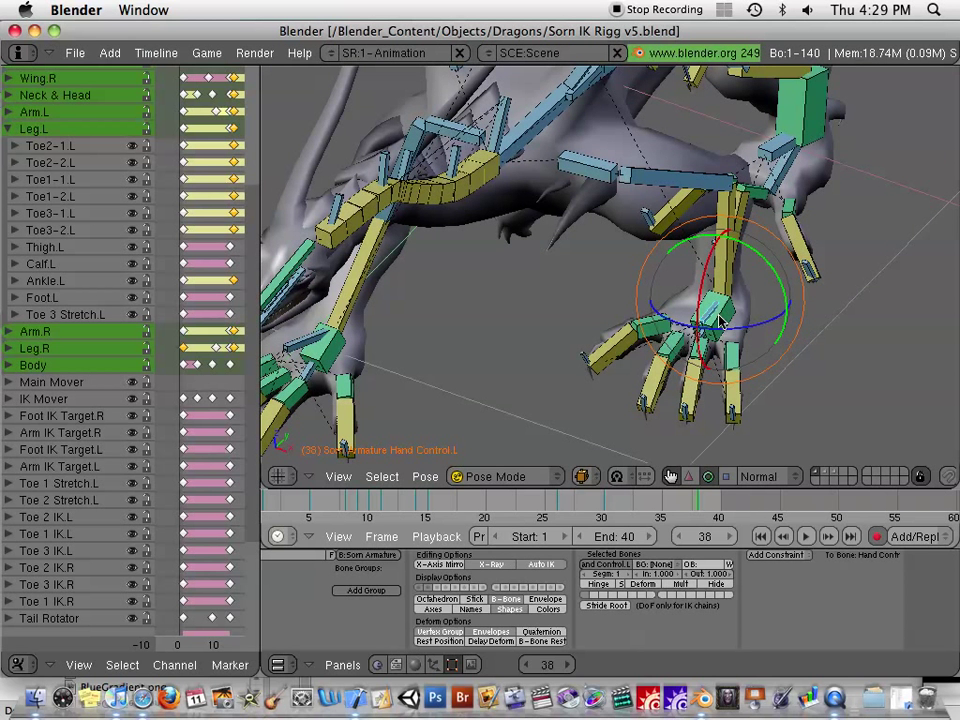
Step: Scale the left front foot's Hand Control.L bone along its Y axis, and along its X axis to draw the toes together
left_click(726, 478)
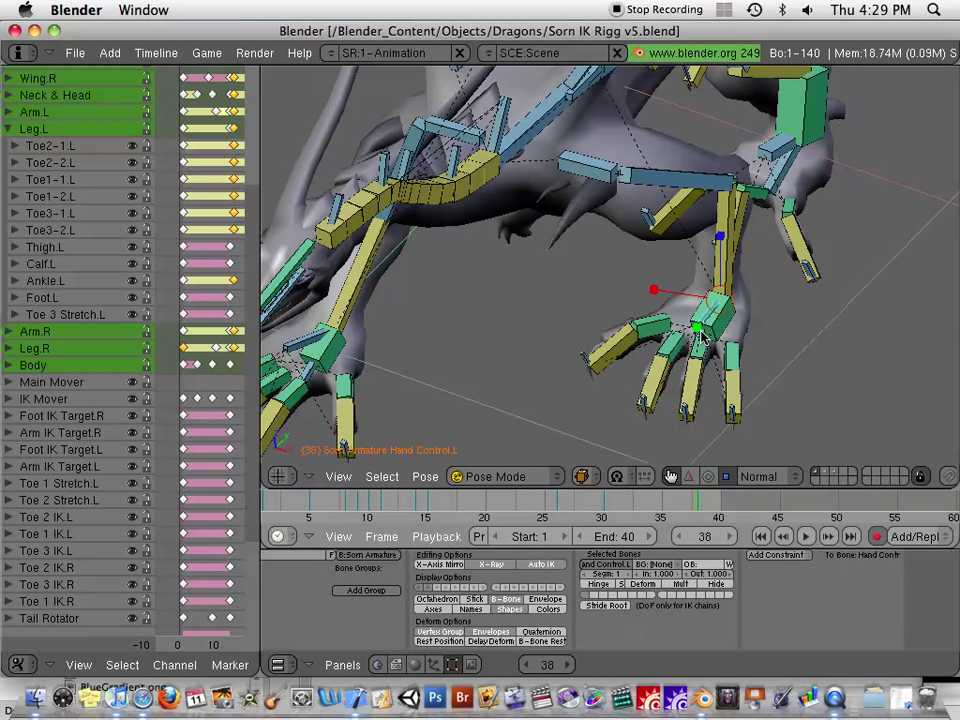
left_click_drag(701, 333, 705, 336)
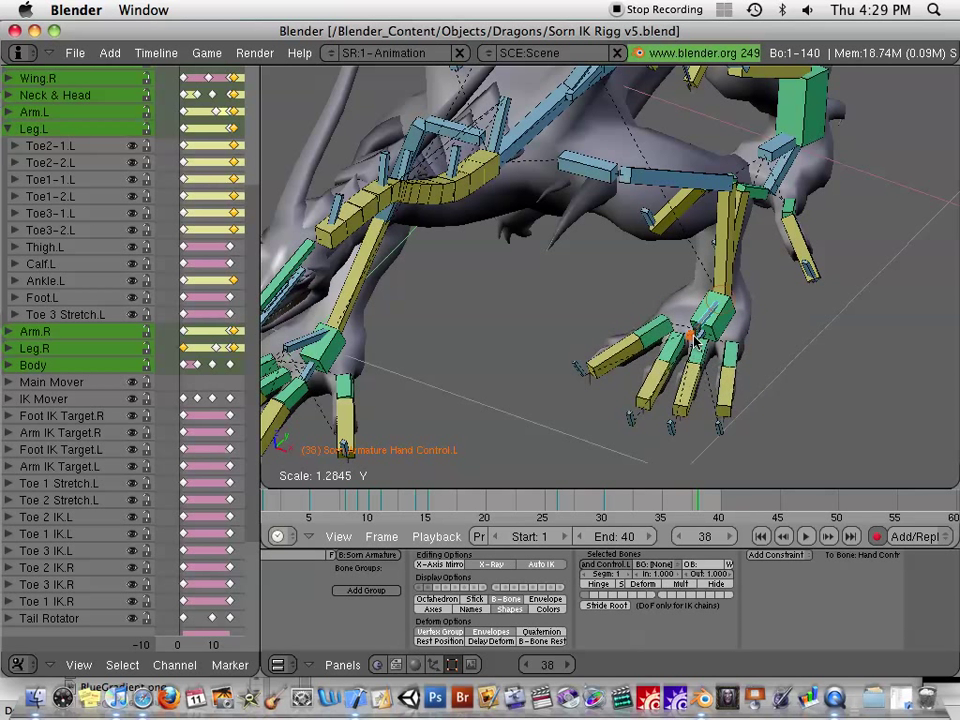
left_click_drag(703, 335, 704, 335)
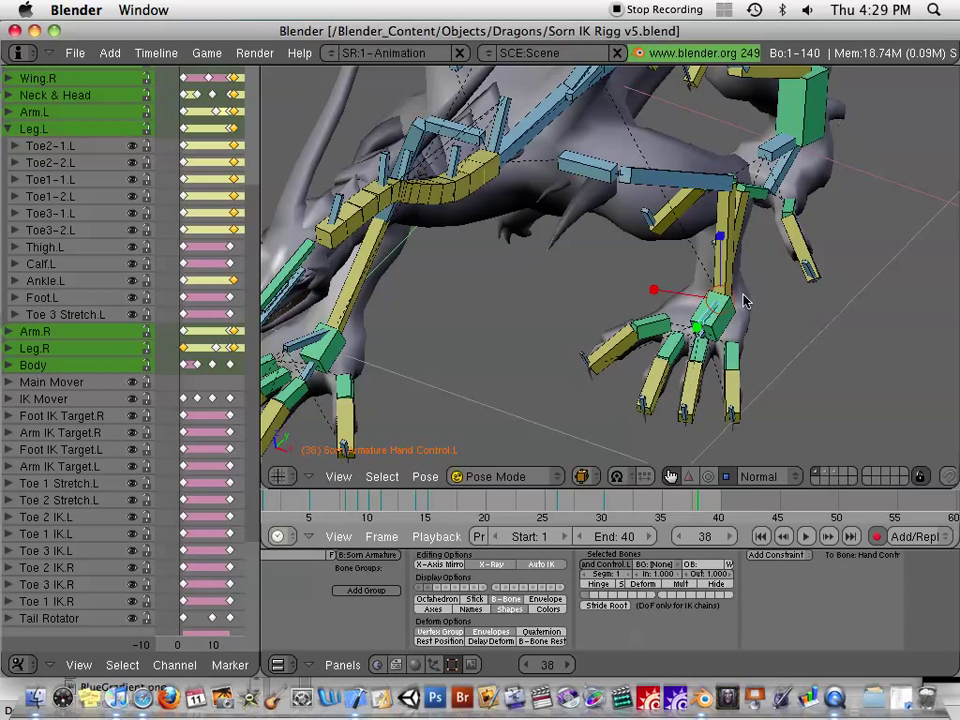
left_click_drag(652, 293, 698, 329)
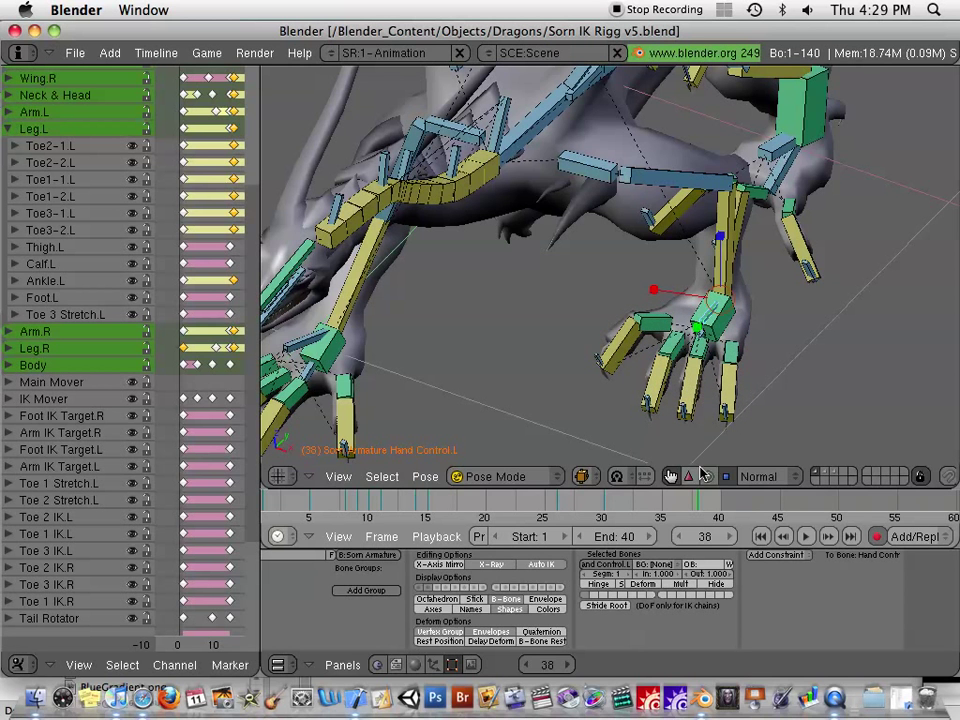
Step: Rotate the Hand Control.L bone to change the toes' angle and scale it uniformly to curl the toes
left_click(709, 478)
middle_click_drag(753, 347, 725, 348)
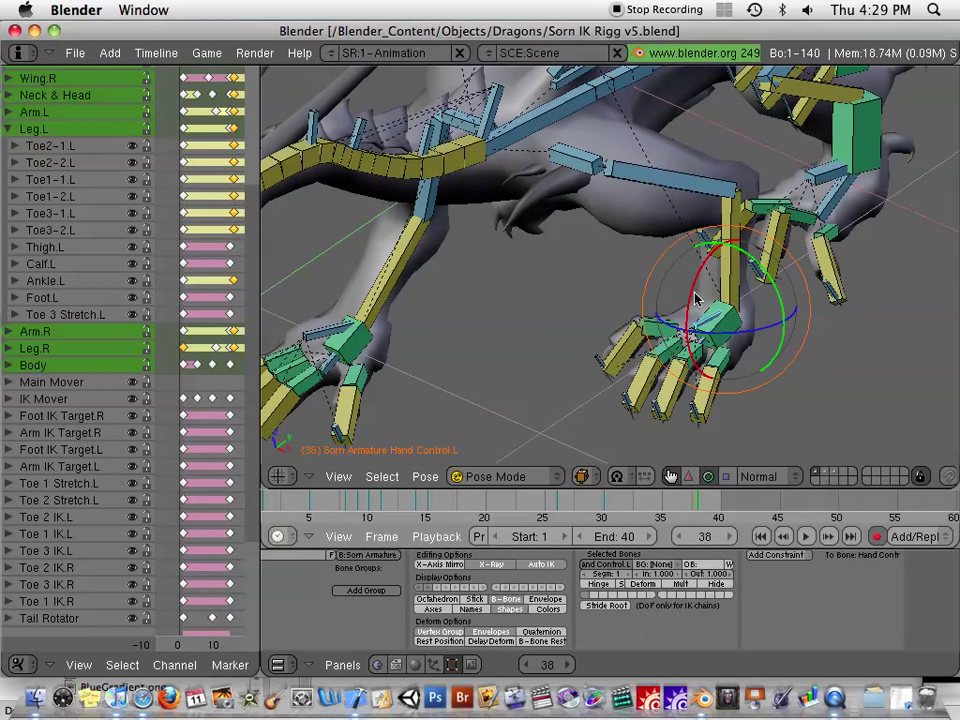
mouse_move(697, 298)
left_mouse_down()
mouse_move(689, 306)
mouse_move(700, 304)
left_mouse_up()
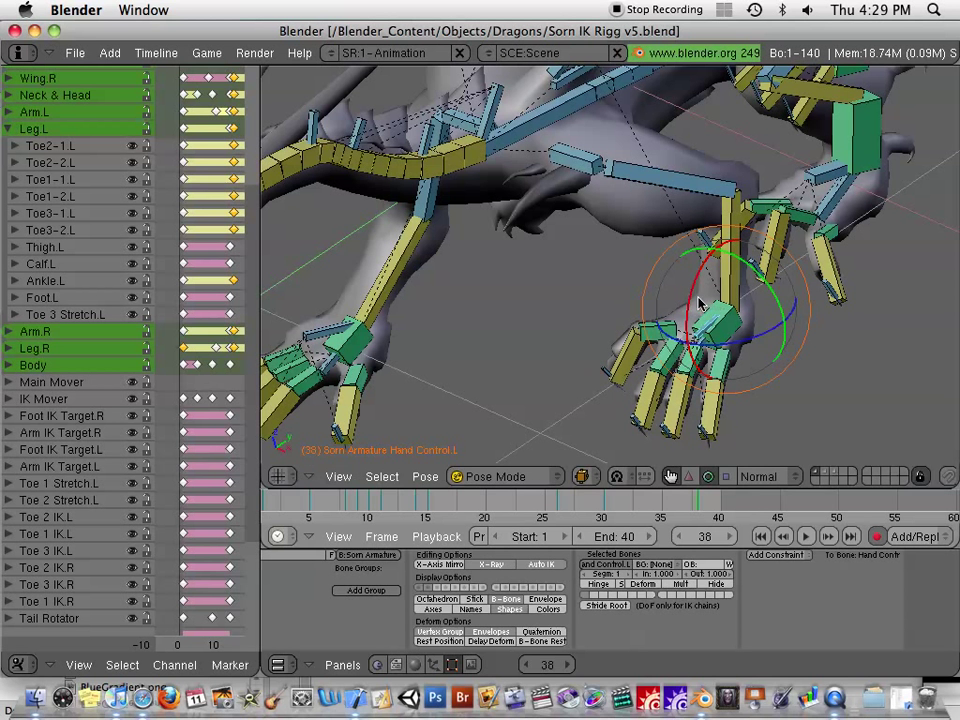
key("s")
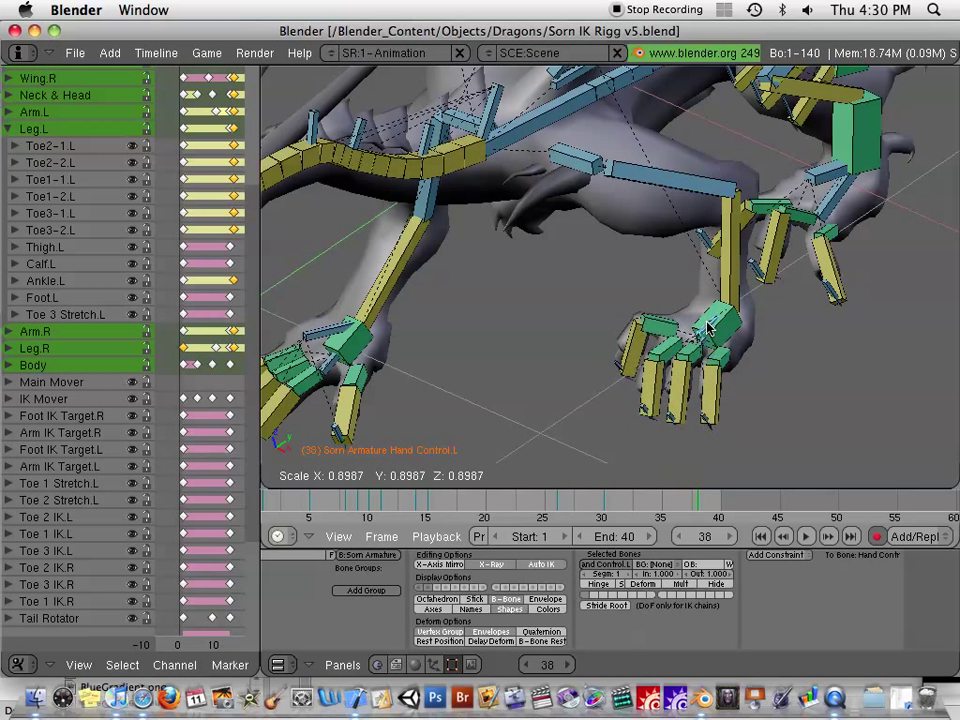
left_click(695, 332)
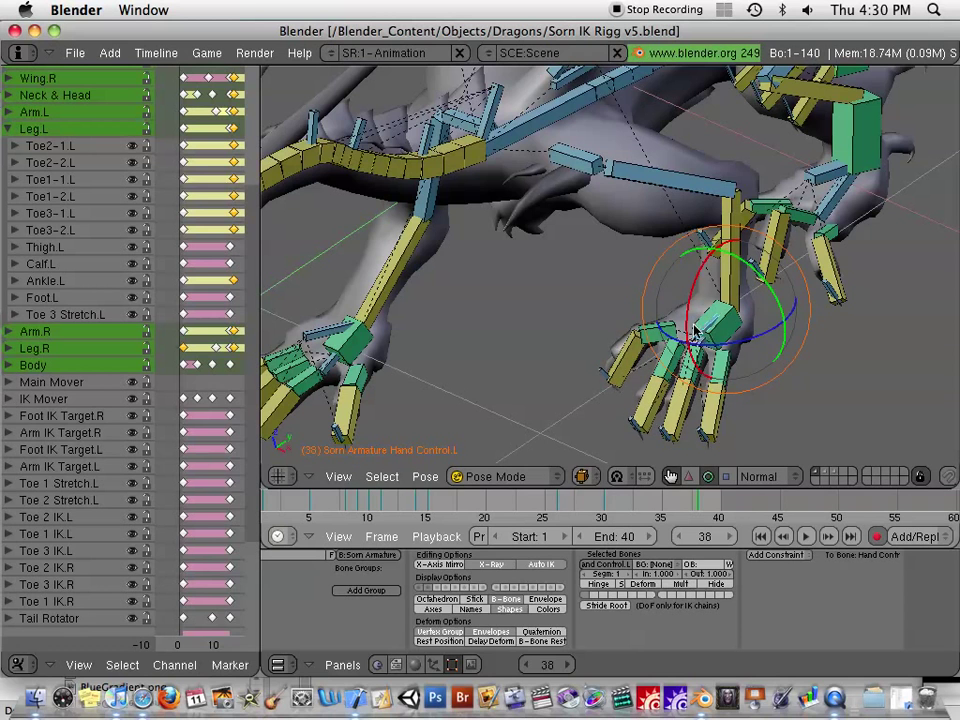
Step: Try to rotate the left front foot directly through its Hand.L bone
mouse_move(701, 366)
middle_mouse_down()
mouse_move(651, 373)
mouse_move(713, 362)
middle_mouse_up()
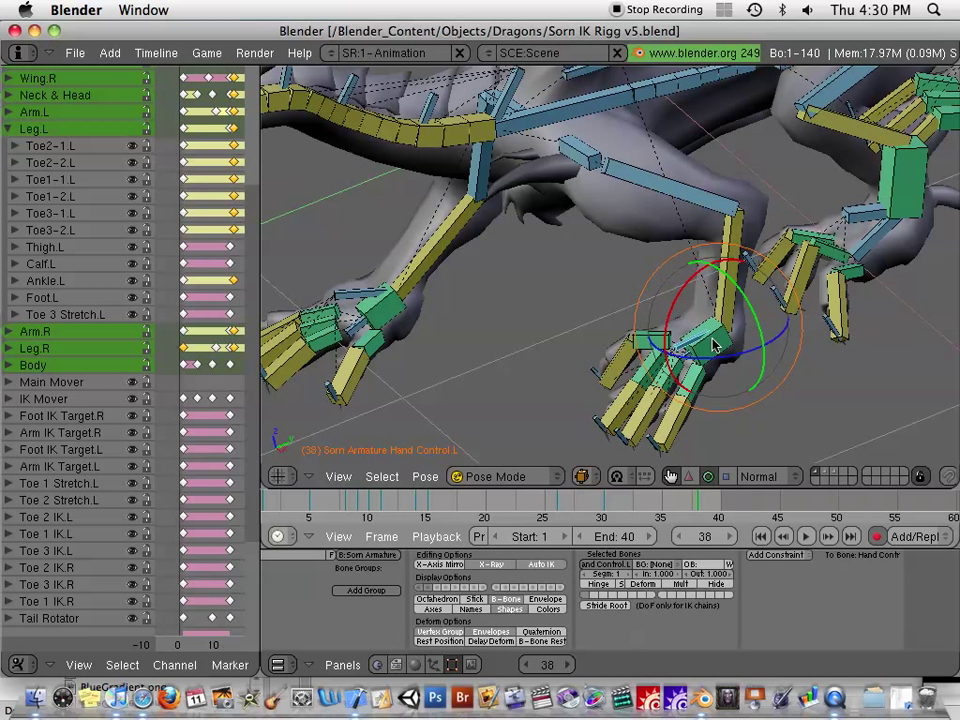
right_click(715, 350)
left_click_drag(666, 312, 682, 294)
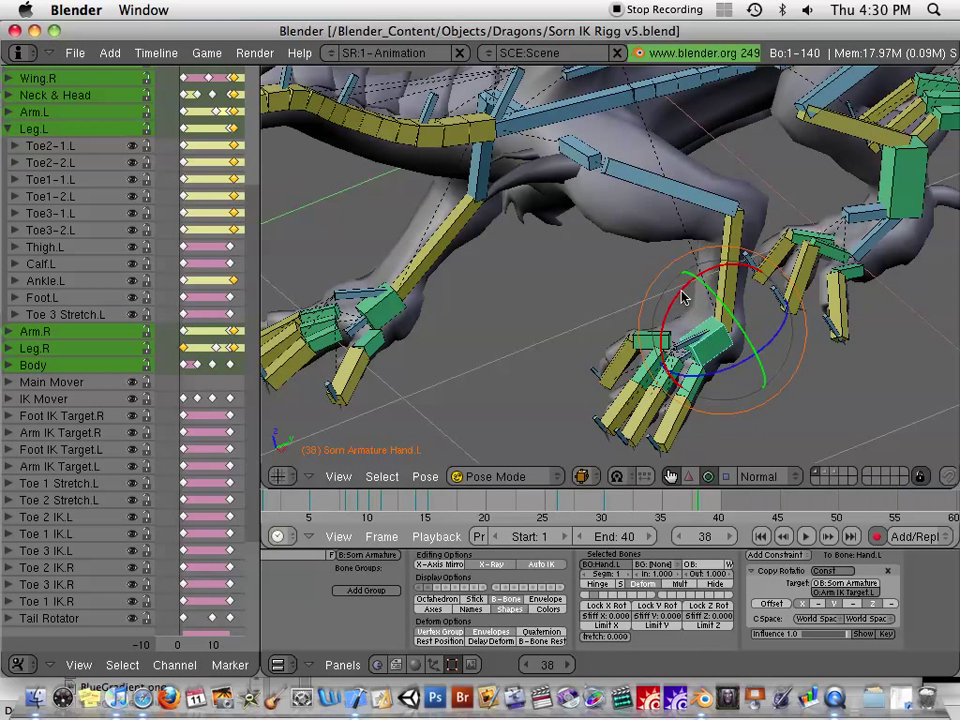
Step: Rotate the Arm IK Target.L bone about its X axis to tilt the left front foot
right_click(703, 350)
right_click(699, 359)
right_click(679, 320)
key("r")
key("x")
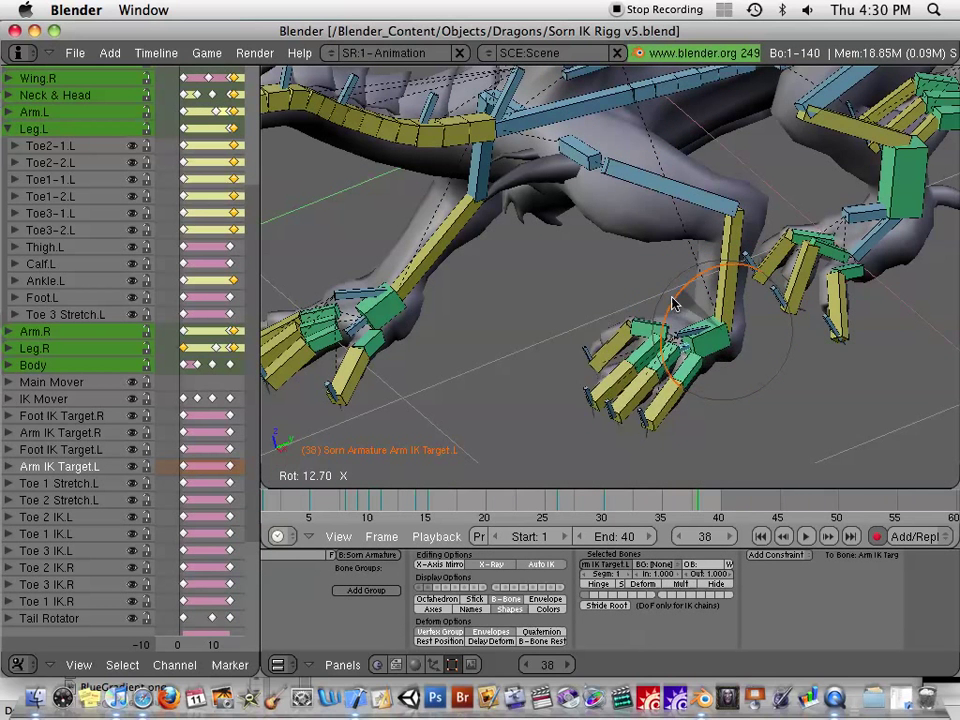
left_click(663, 300)
Step: Try rotating the dragon's Torso bone and its Spine2 bone directly to bend the body
middle_click_drag(600, 308, 663, 222)
scroll(679, 360, "down", 2)
right_click(615, 252)
left_click_drag(672, 215, 639, 262)
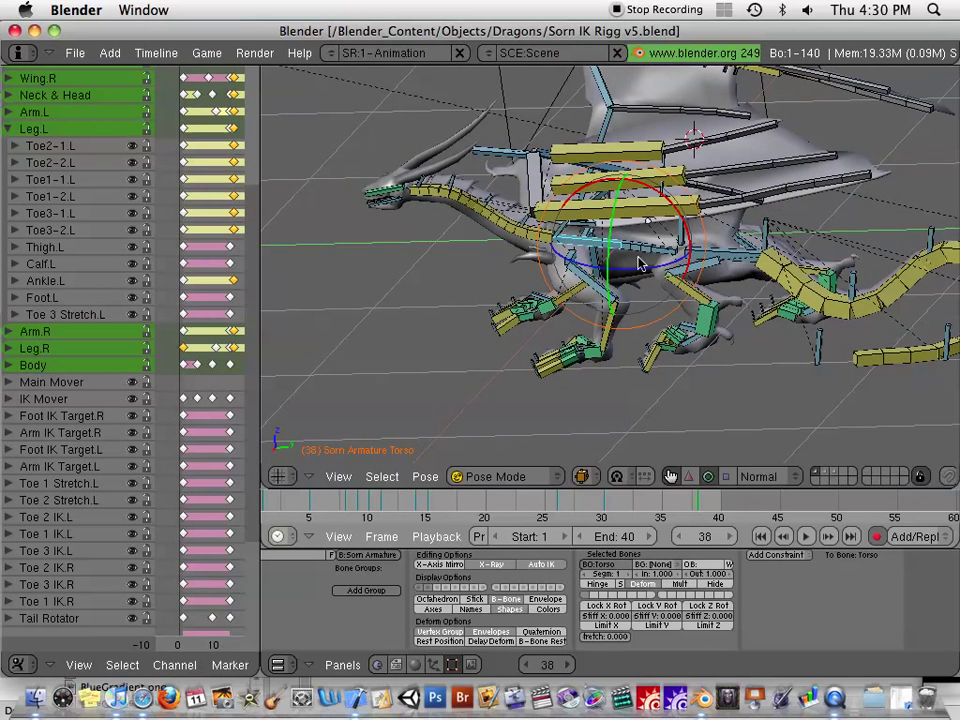
right_click(630, 259)
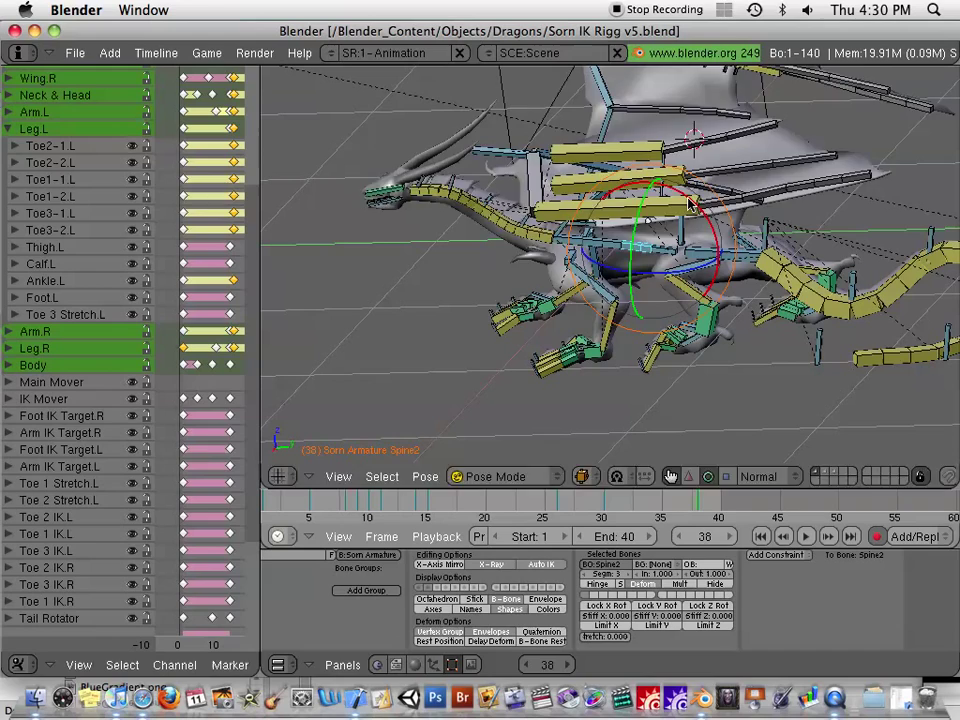
mouse_move(688, 203)
left_mouse_down()
mouse_move(681, 214)
mouse_move(684, 206)
left_mouse_up()
Step: Select the Neck1 and Neck2 bones in turn to examine their IK constraints and targets
middle_click_drag(598, 275, 614, 275)
scroll(500, 258, "up", 3)
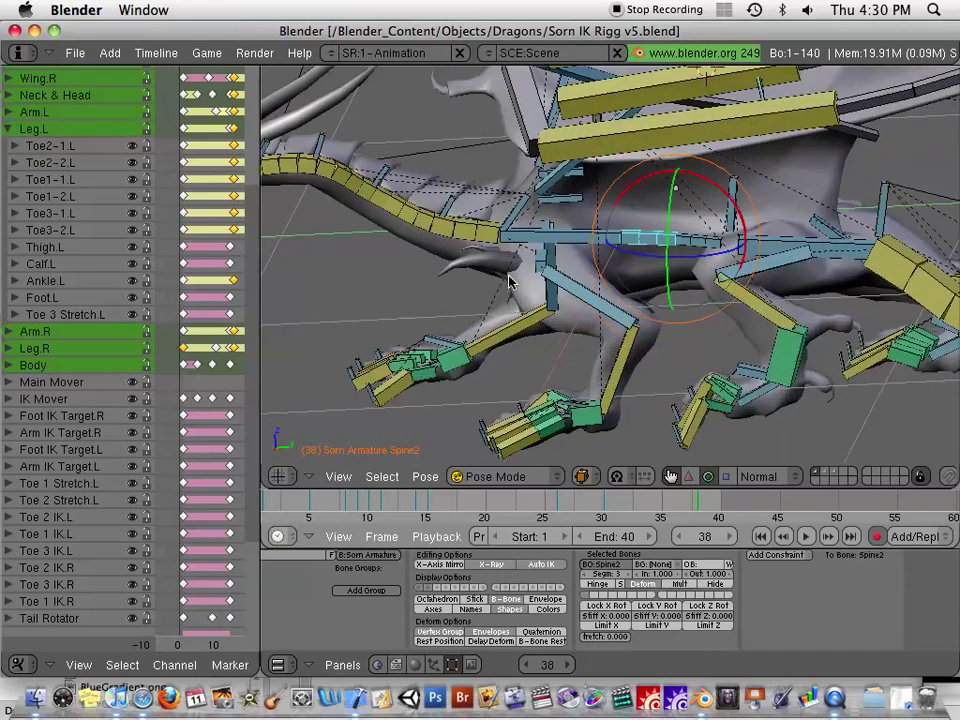
middle_click_drag(504, 268, 630, 340, "shift")
right_click(536, 290)
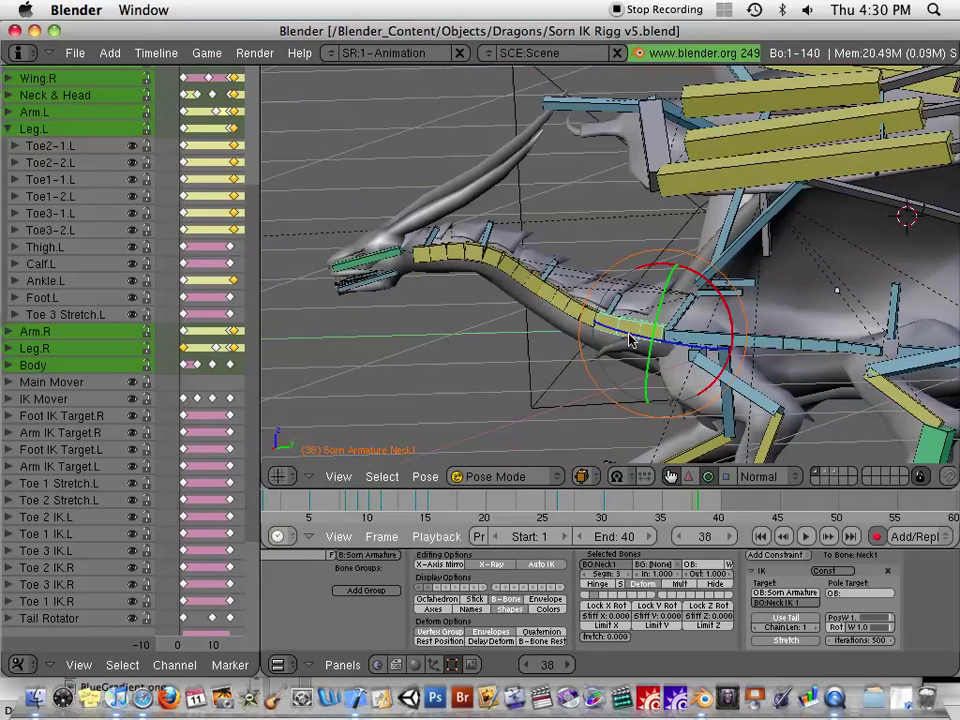
right_click(574, 312)
middle_click_drag(579, 315, 600, 341)
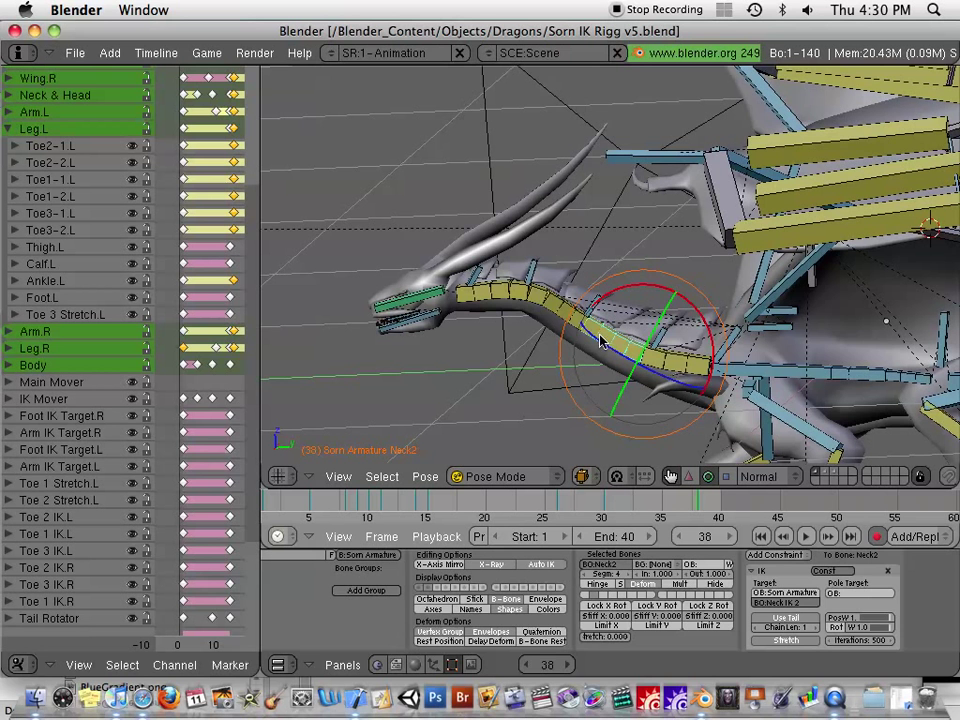
right_click(566, 316)
Step: Move the Neck IK 2 bone slightly to bend the middle of the dragon's neck
right_click(600, 305)
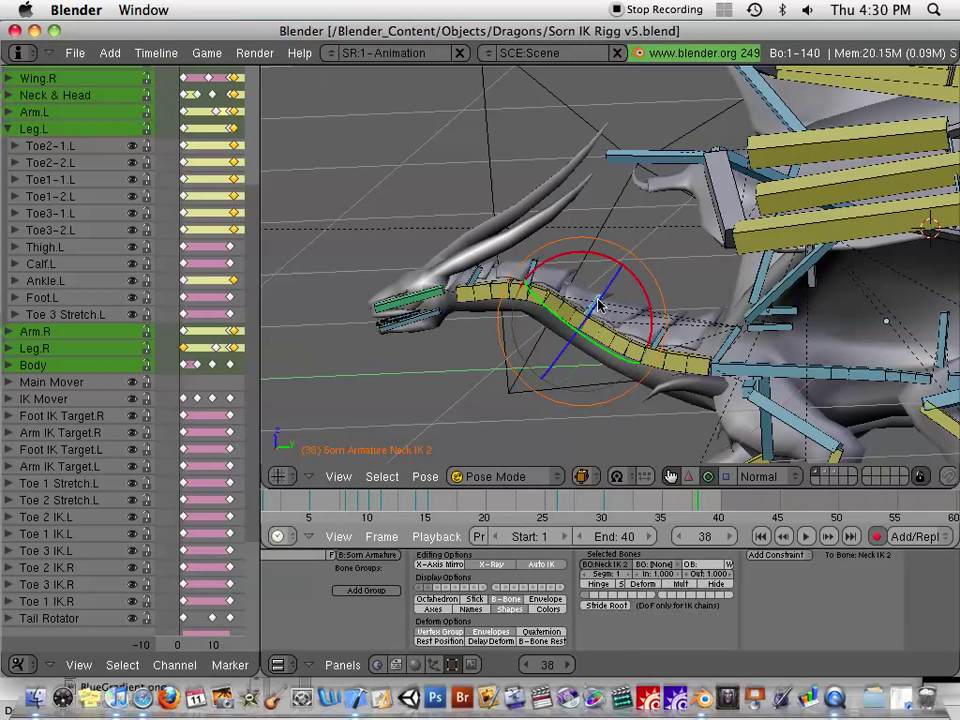
key("g")
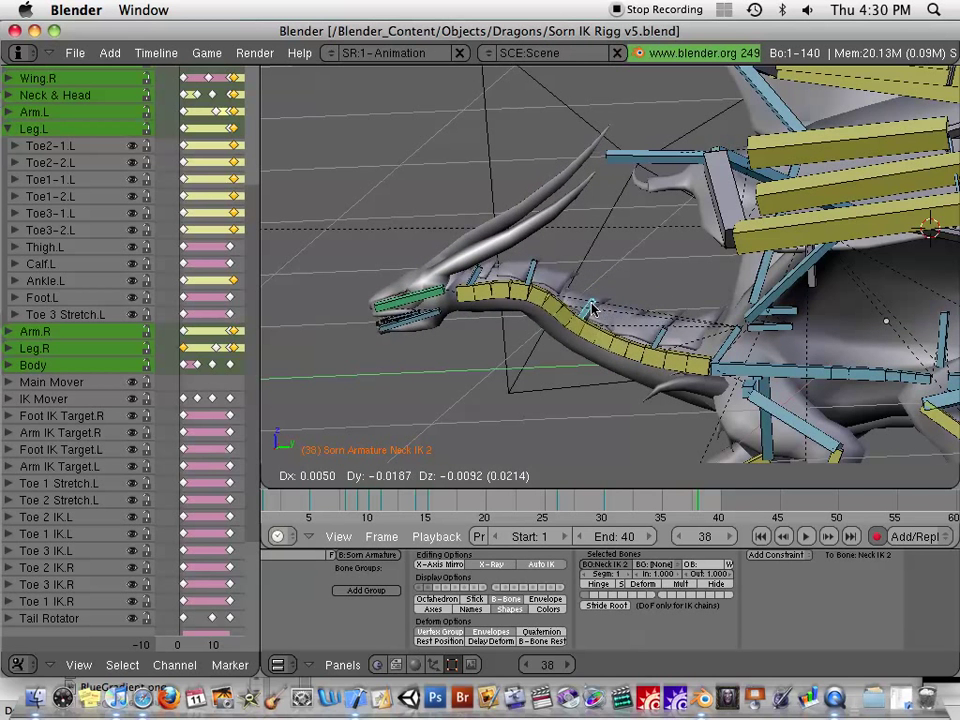
left_click(683, 282)
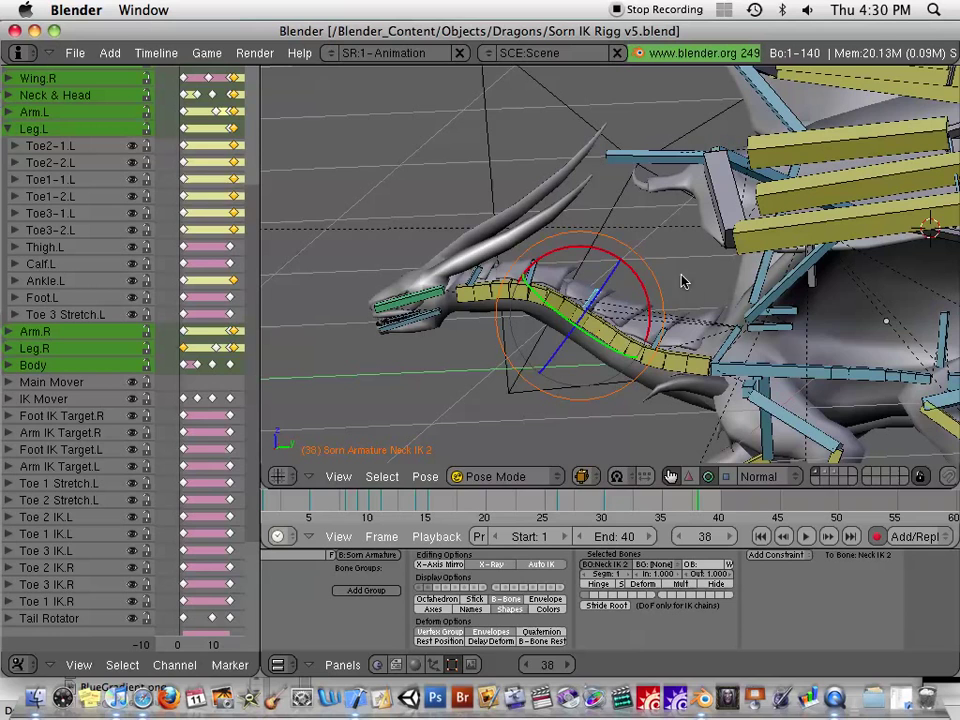
left_click_drag(641, 289, 620, 298)
middle_click_drag(620, 298, 600, 322)
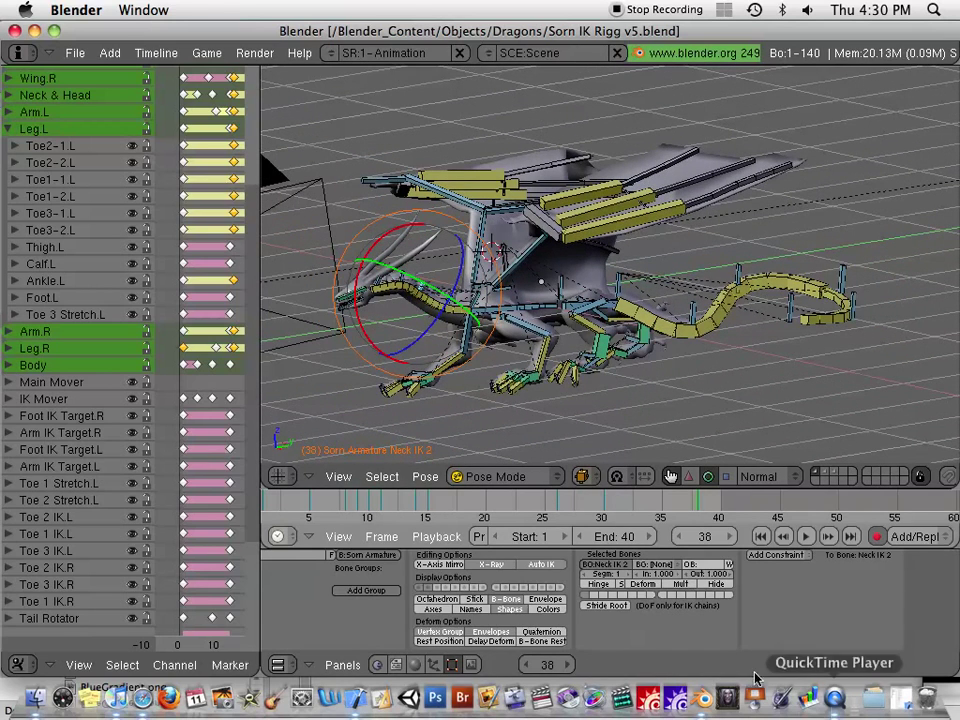
left_click(836, 698)
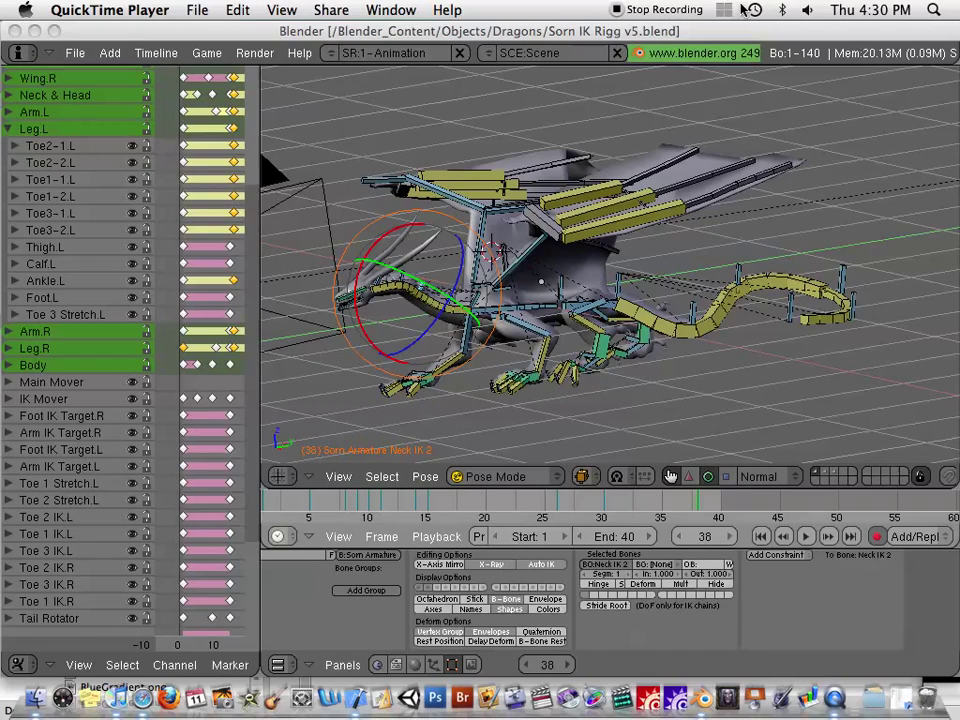